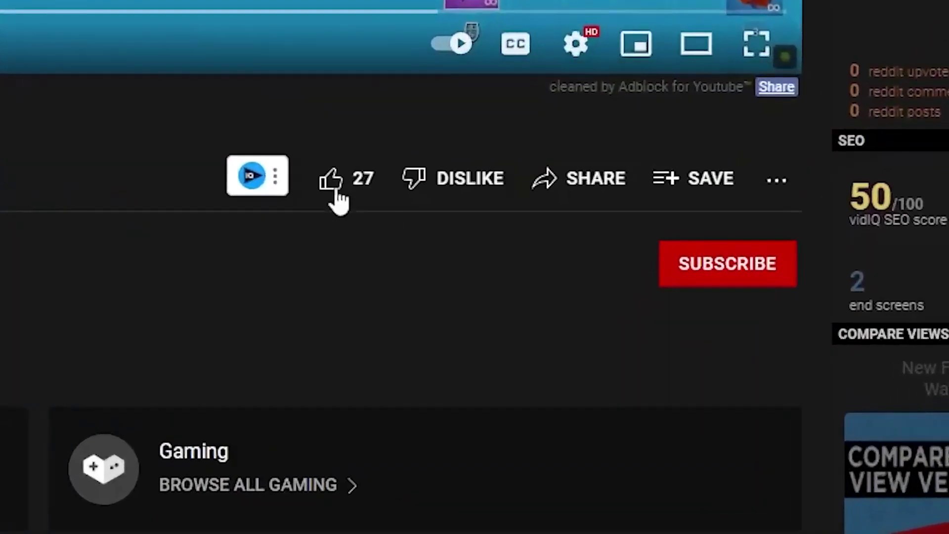
# Step: Like the Fortnite video, subscribe to the channel, and set its notification bell to All
pyautogui.click(443, 287)
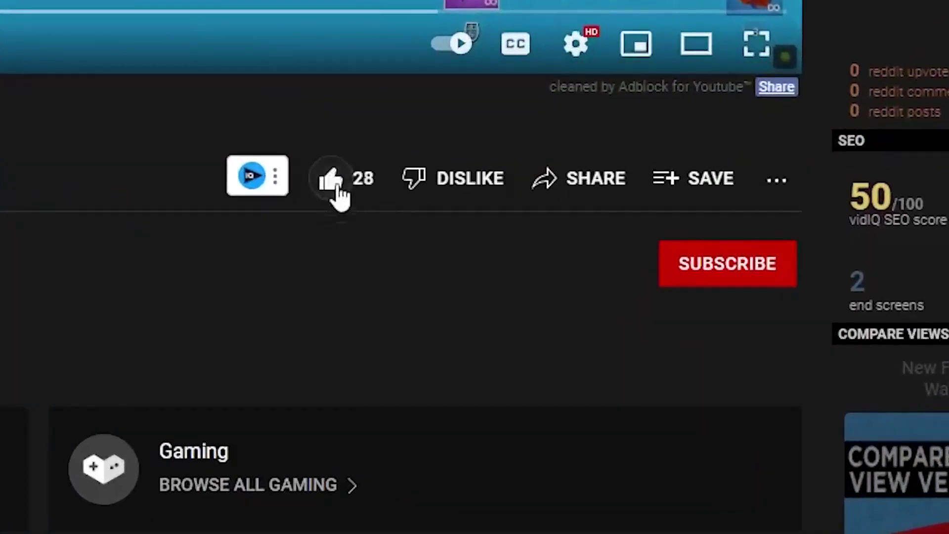
pyautogui.click(700, 289)
pyautogui.click(776, 270)
pyautogui.click(821, 320)
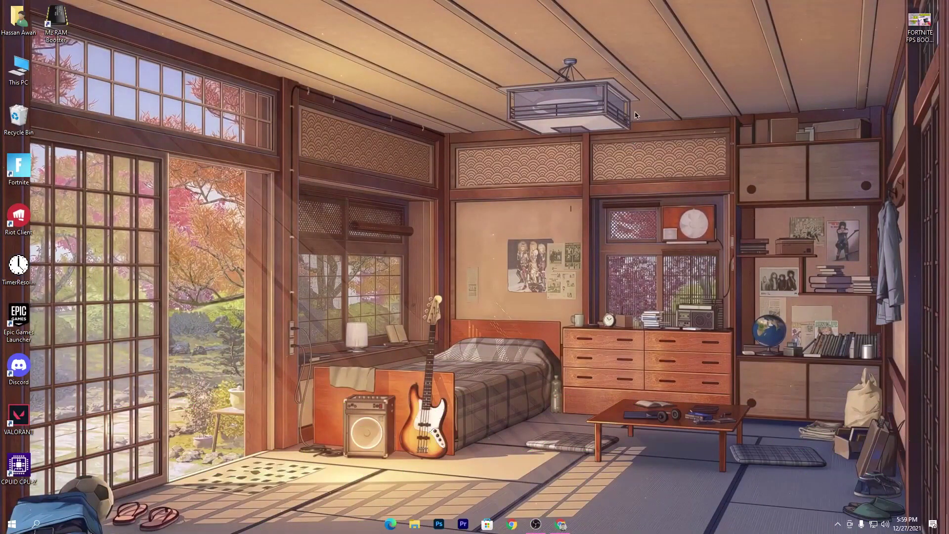
# Step: Filter Download Packs to Chapter 3 Packs, open the FPS Boost Pack post, and follow DOWNLOAD
pyautogui.click(560, 524)
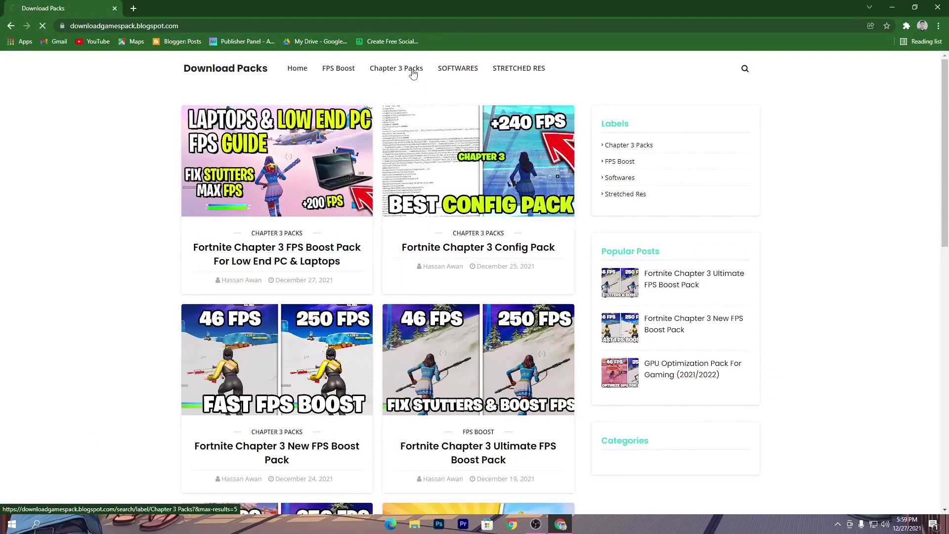
pyautogui.click(413, 73)
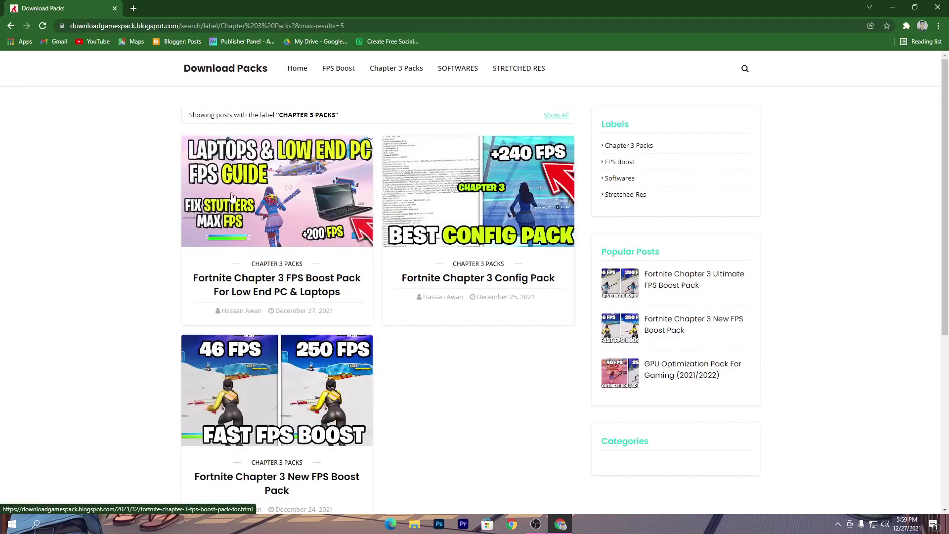
pyautogui.click(266, 199)
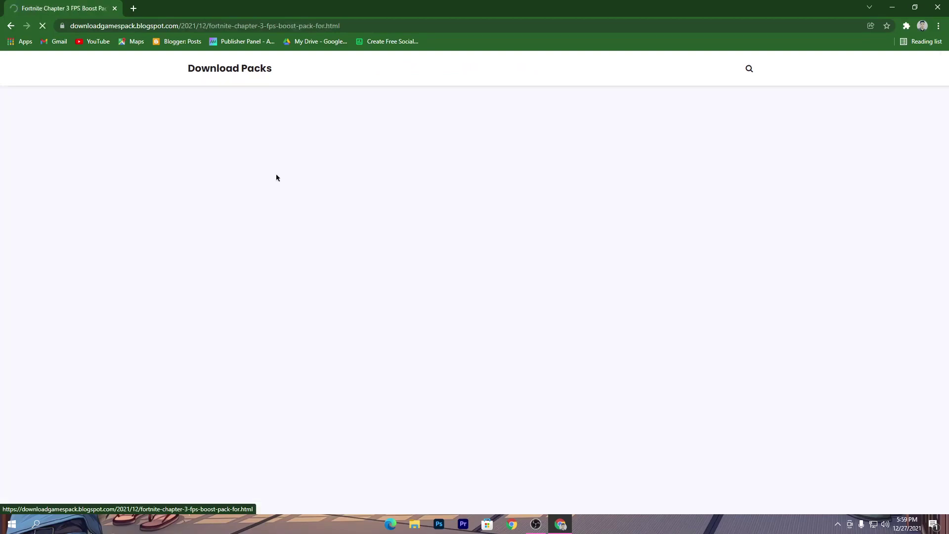
pyautogui.scroll(-4, 517, 254)
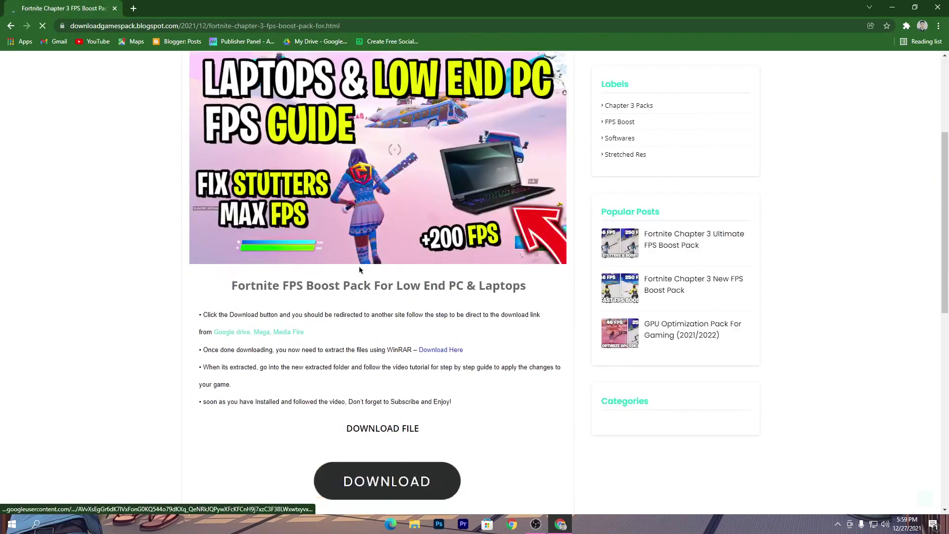
pyautogui.scroll(-3, 360, 269)
pyautogui.click(378, 324)
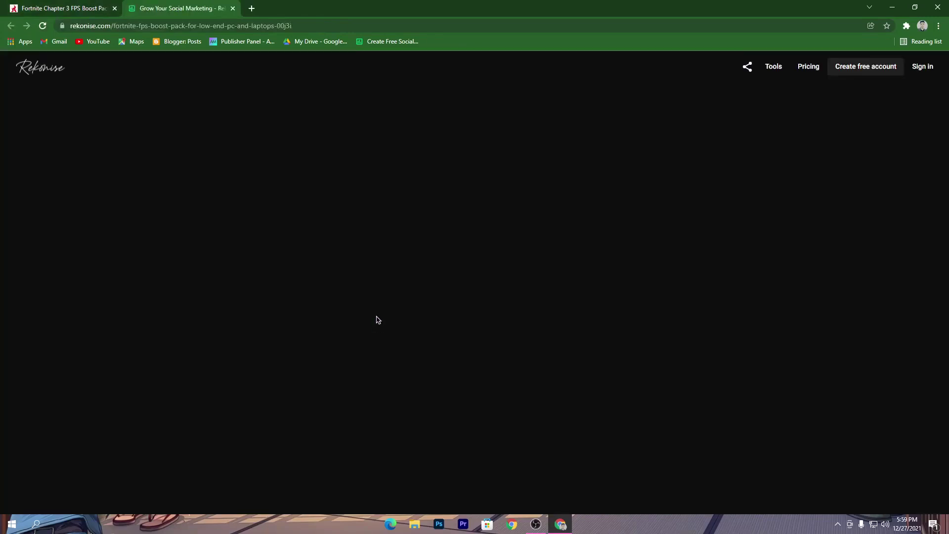
# Step: Subscribe on YouTube with All notifications, then unlock the Rekonise link to the Drive file
pyautogui.click(489, 177)
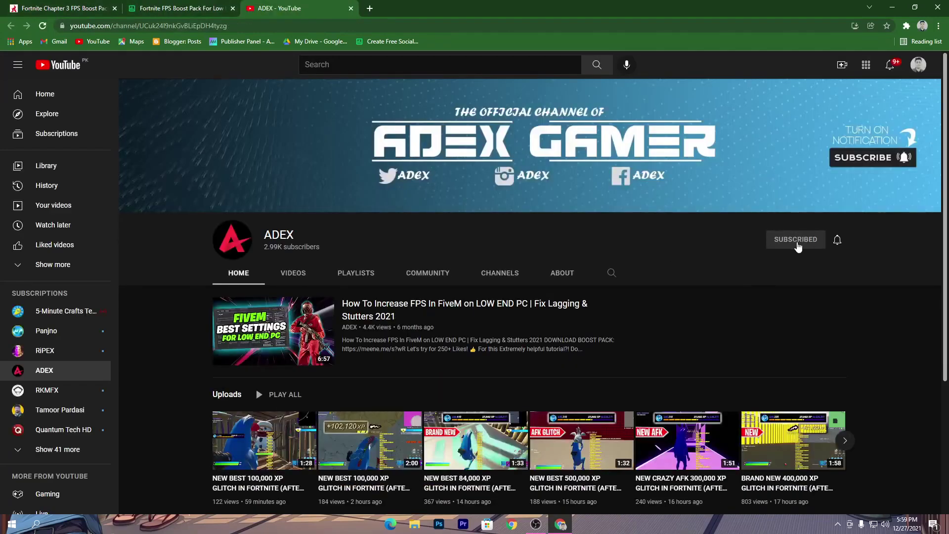
pyautogui.click(839, 242)
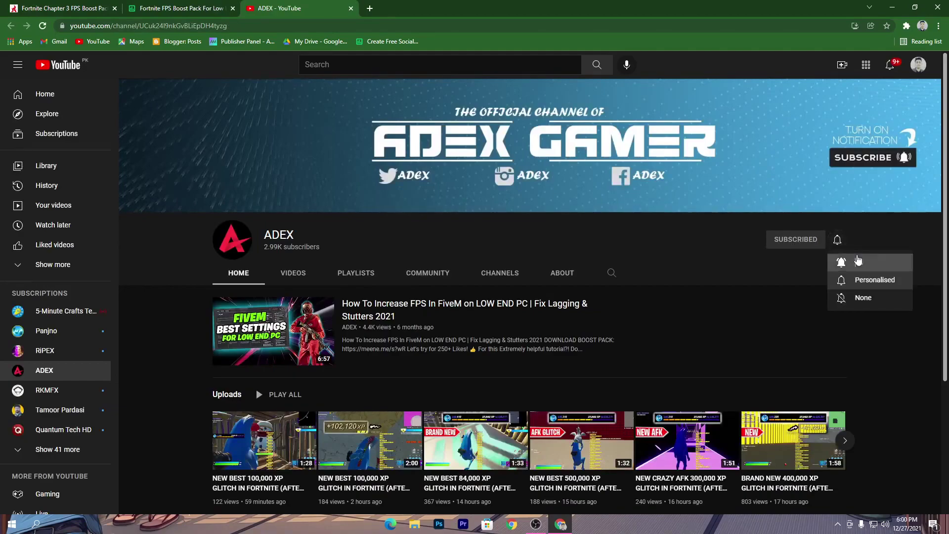
pyautogui.click(858, 261)
pyautogui.click(178, 8)
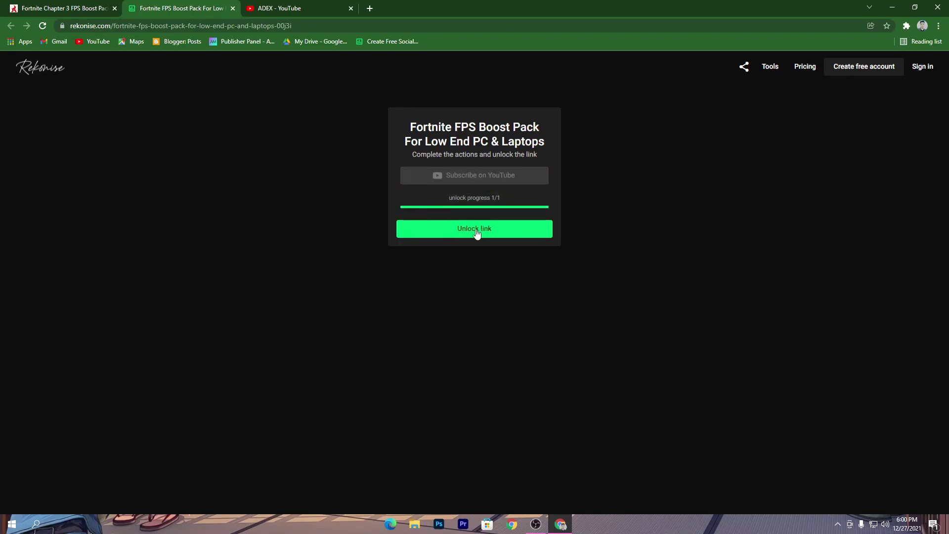
pyautogui.click(508, 234)
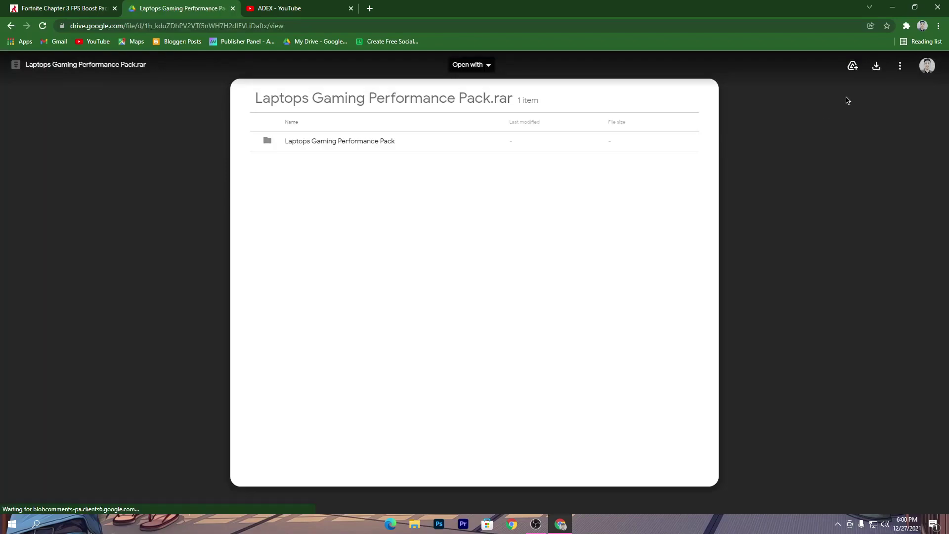
# Step: Download Laptops Gaming Performance Pack.rar from Drive and drag it onto the desktop
pyautogui.click(877, 65)
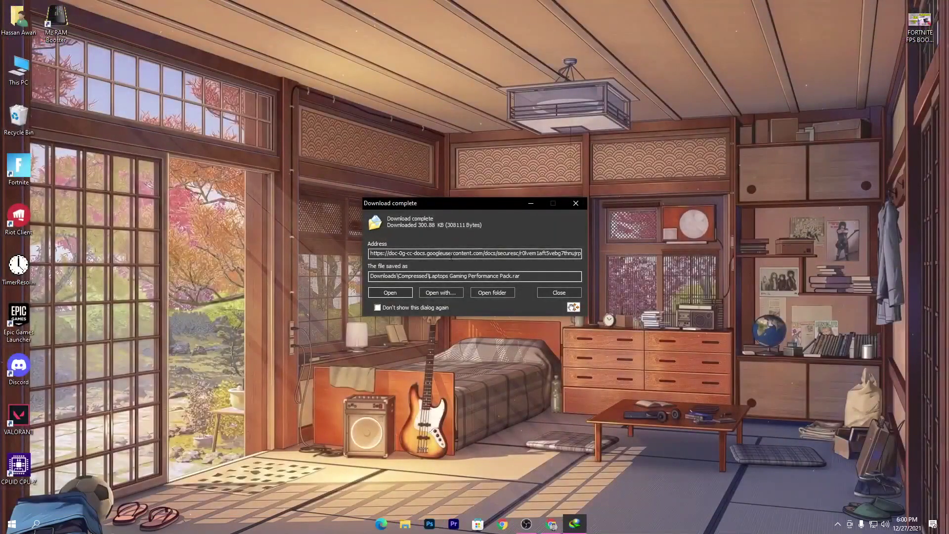
pyautogui.moveTo(571, 309); pyautogui.dragTo(396, 176)
pyautogui.click(576, 208)
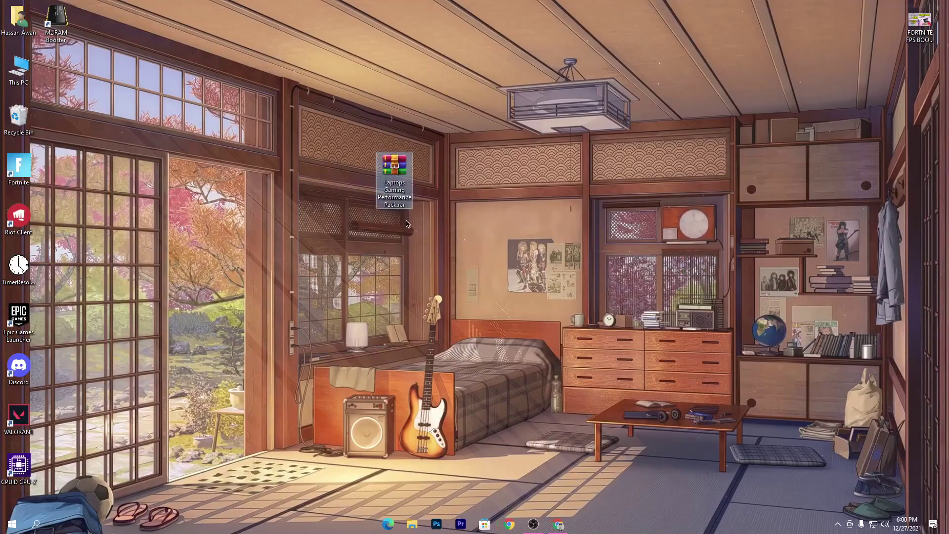
# Step: Extract the Laptops Gaming Performance Pack folder from the .rar to the desktop and open it
pyautogui.doubleClick(394, 168)
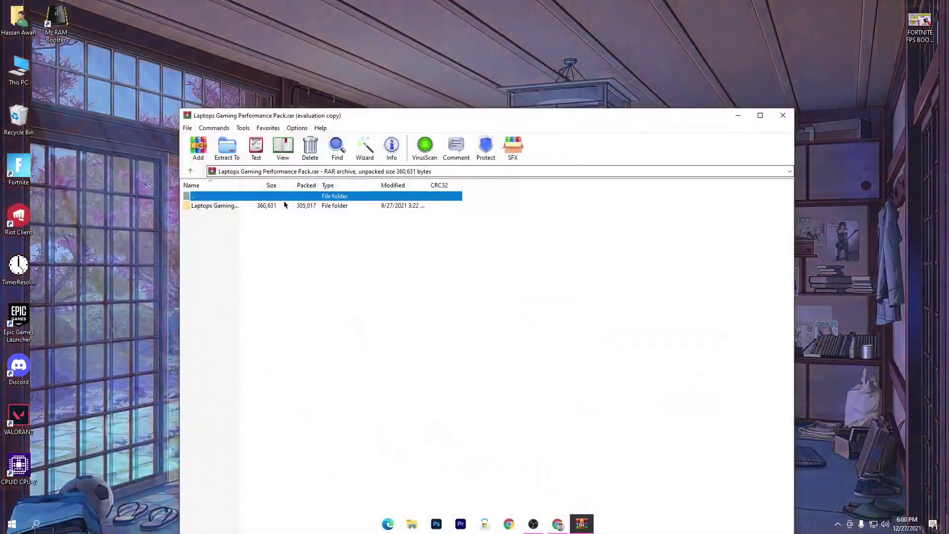
pyautogui.moveTo(207, 209); pyautogui.dragTo(505, 69)
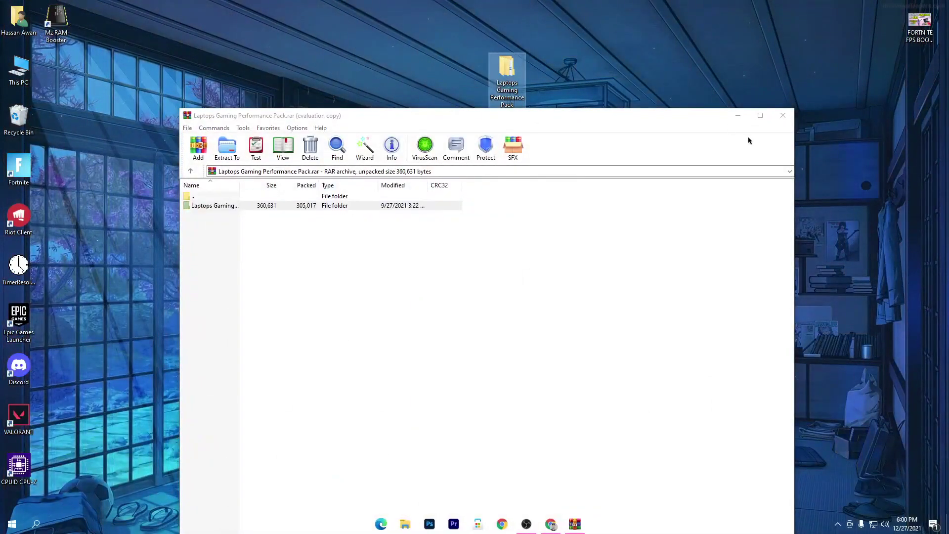
pyautogui.click(787, 116)
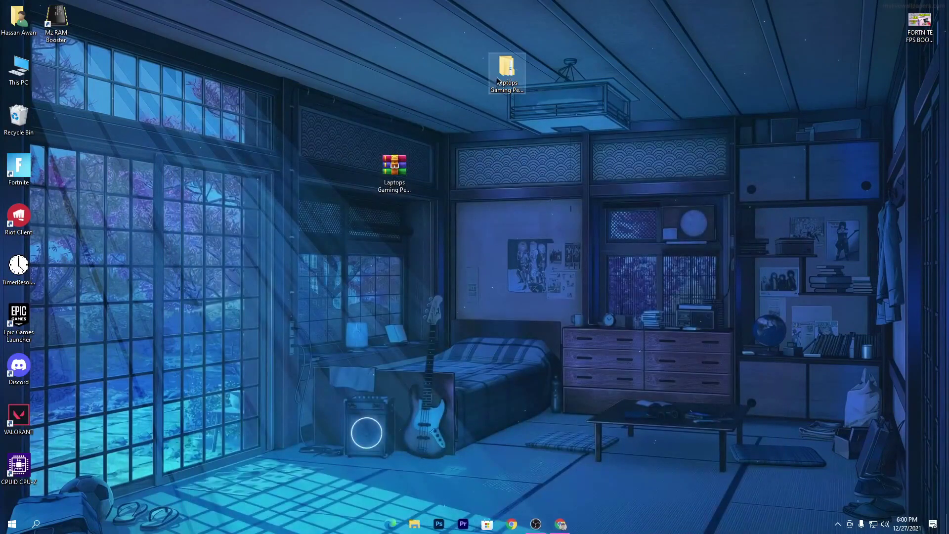
pyautogui.doubleClick(507, 71)
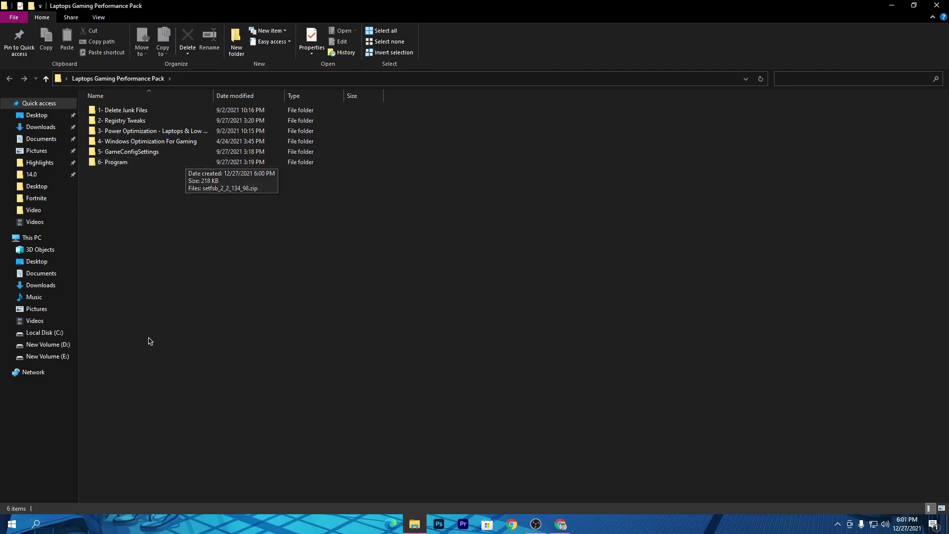
# Step: Search 'res' to open System Properties and turn on system protection for New Volume (D:)
pyautogui.click(35, 524)
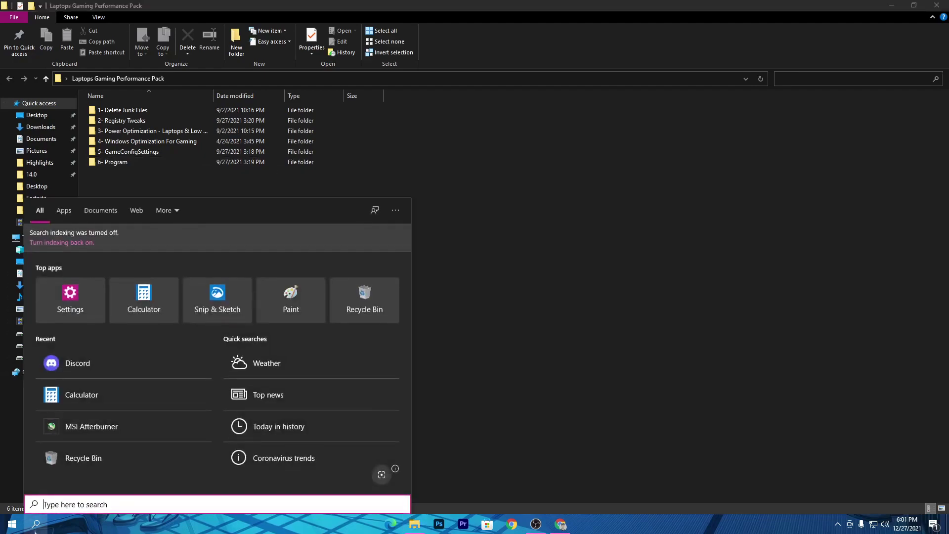
pyautogui.write('r')
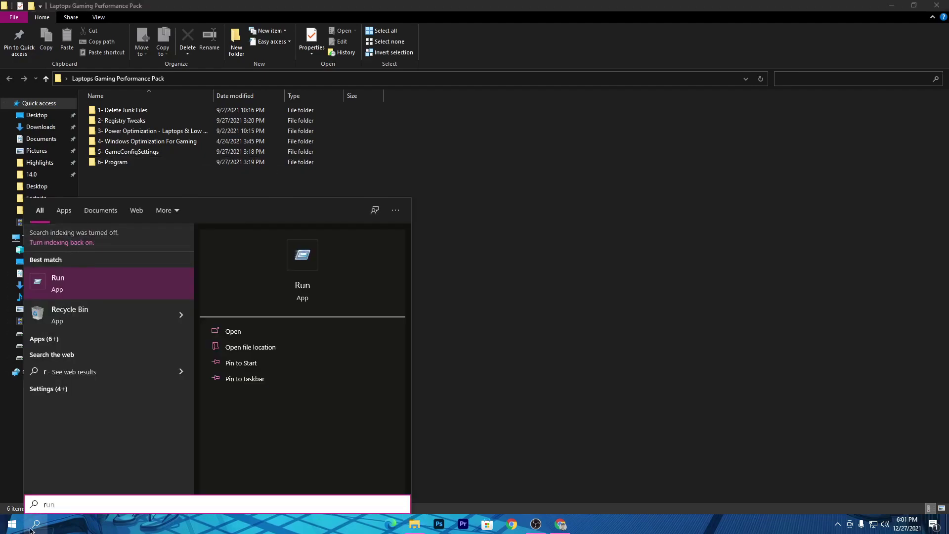
pyautogui.write('es')
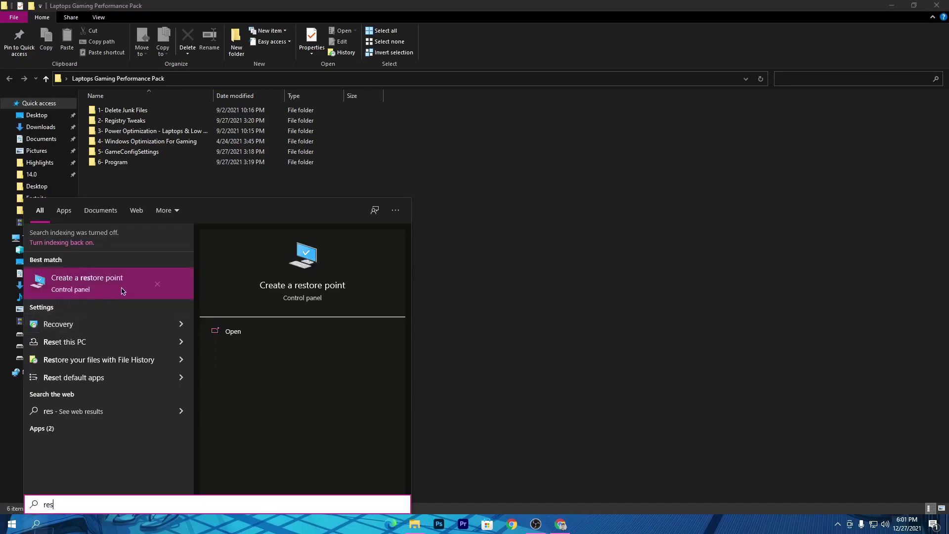
pyautogui.click(55, 288)
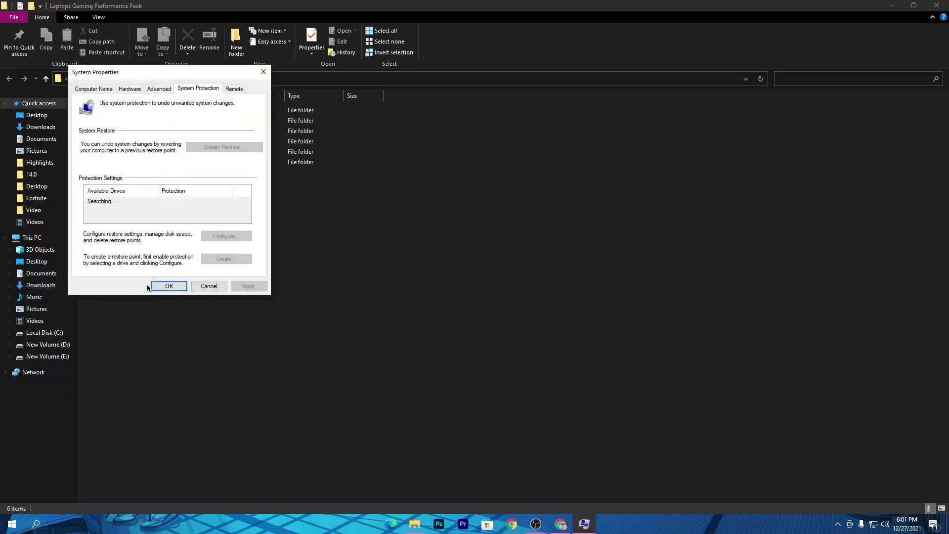
pyautogui.click(227, 236)
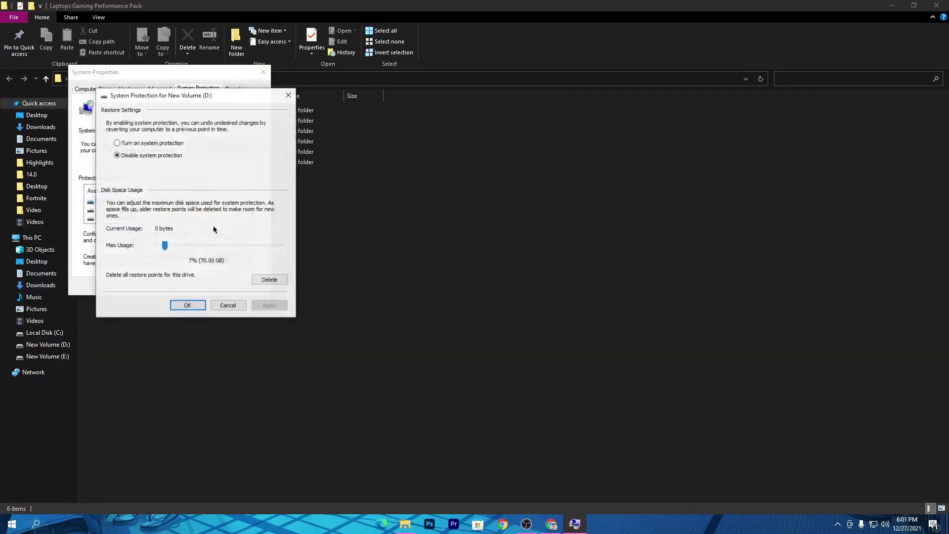
pyautogui.click(144, 143)
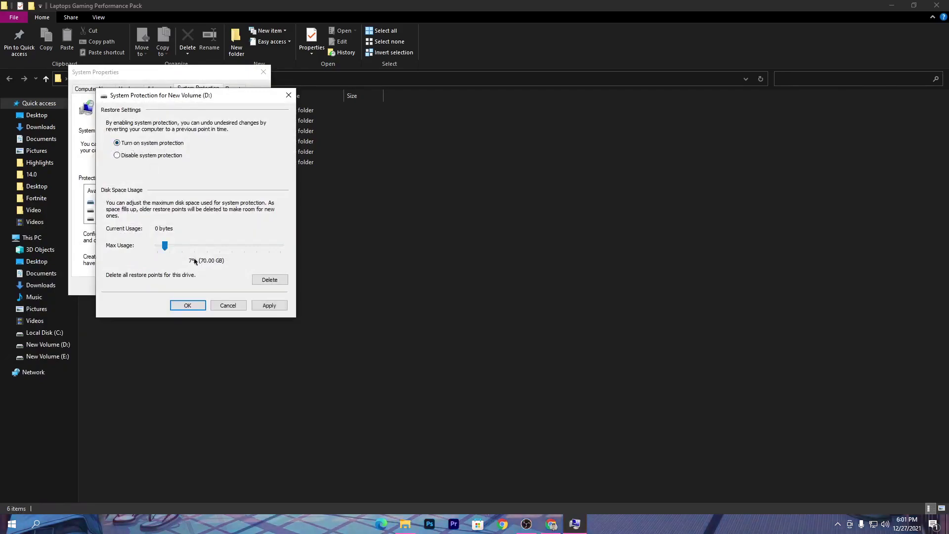
pyautogui.click(269, 305)
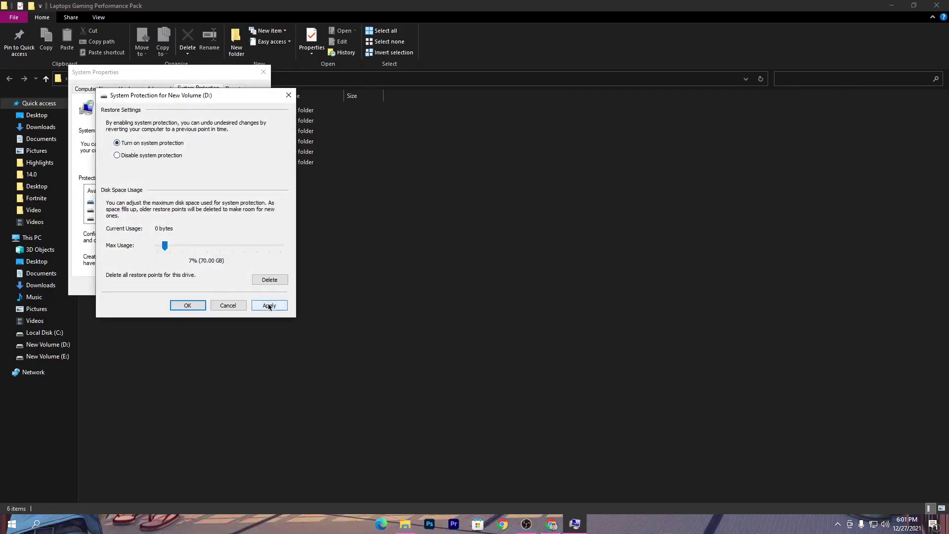
pyautogui.click(187, 305)
# Step: Cancel the new restore point prompt and close System Properties
pyautogui.click(226, 259)
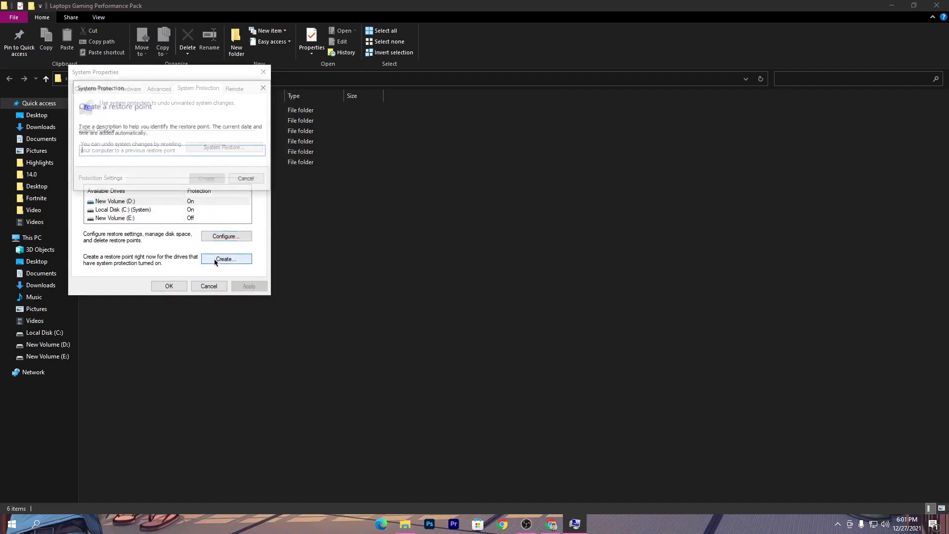
pyautogui.write('r')
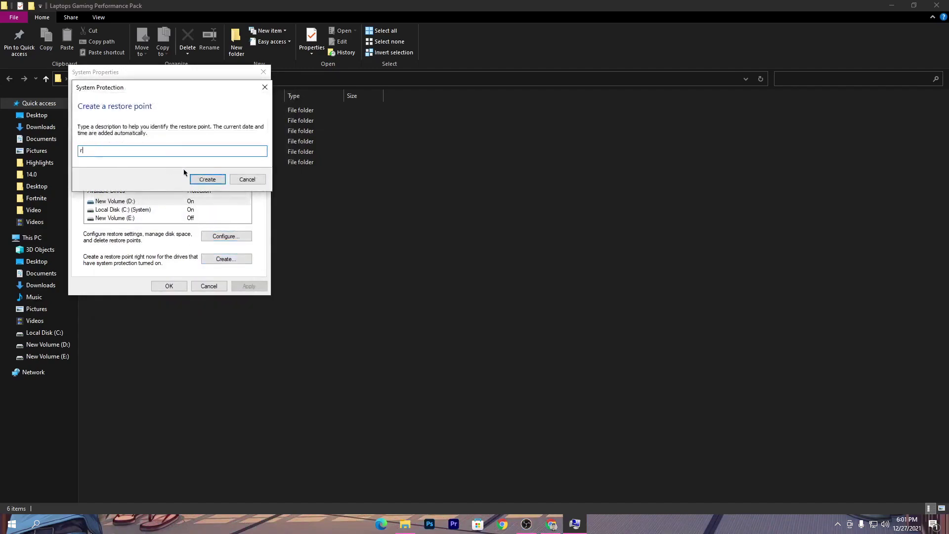
pyautogui.click(240, 179)
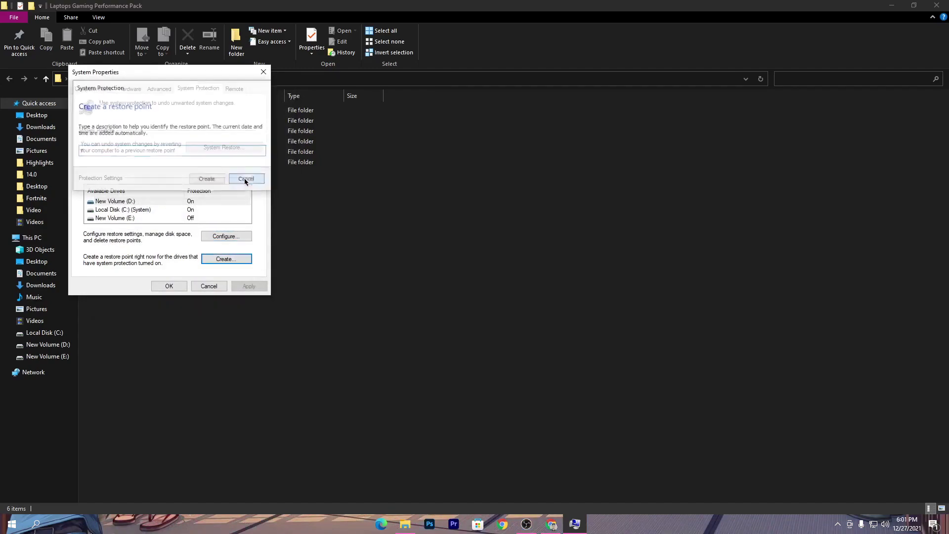
pyautogui.click(264, 73)
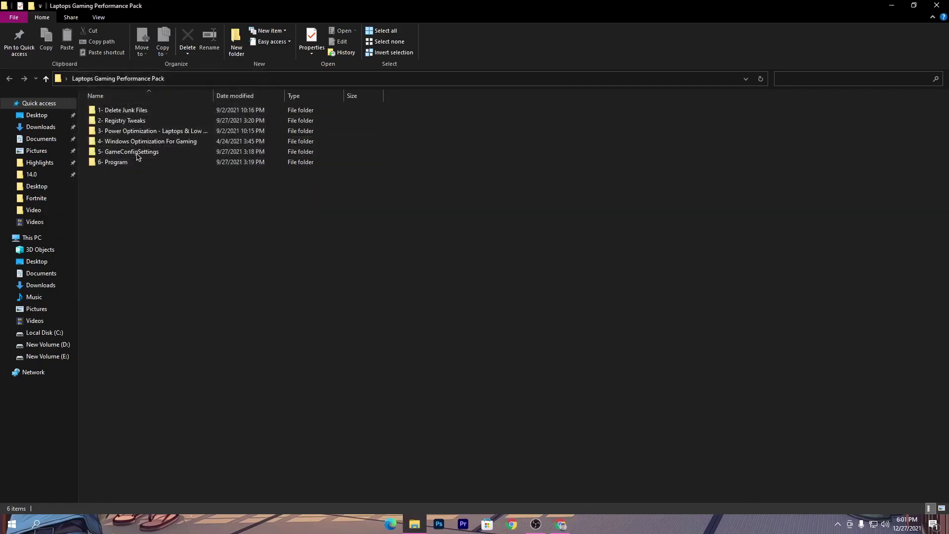
# Step: Run Delete Log Files.bat from the 1- Delete Junk Files folder
pyautogui.doubleClick(128, 111)
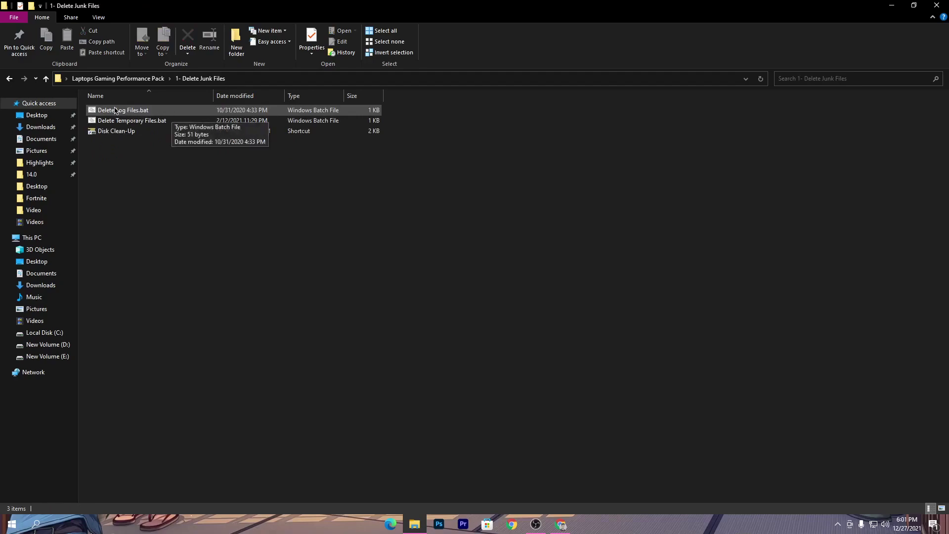
pyautogui.rightClick(114, 110)
pyautogui.click(137, 115)
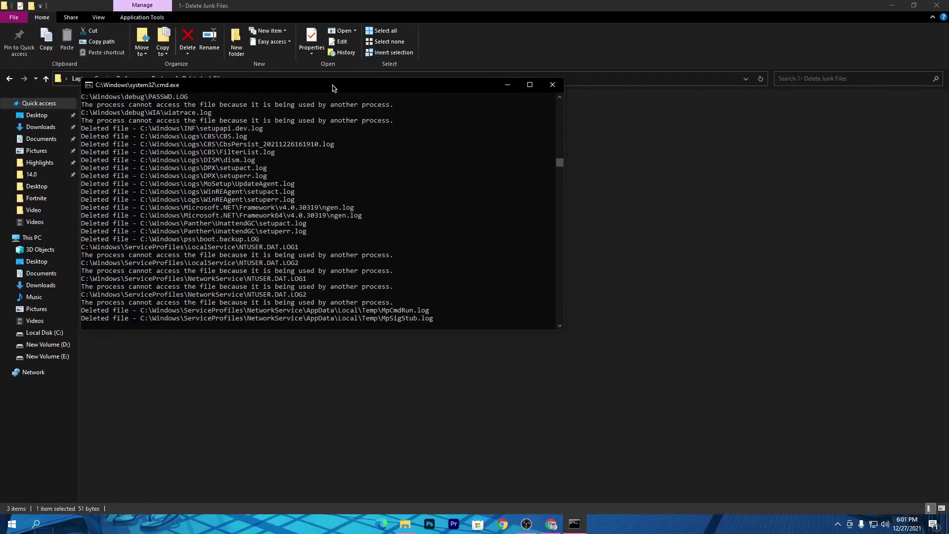
pyautogui.moveTo(334, 88); pyautogui.dragTo(674, 111)
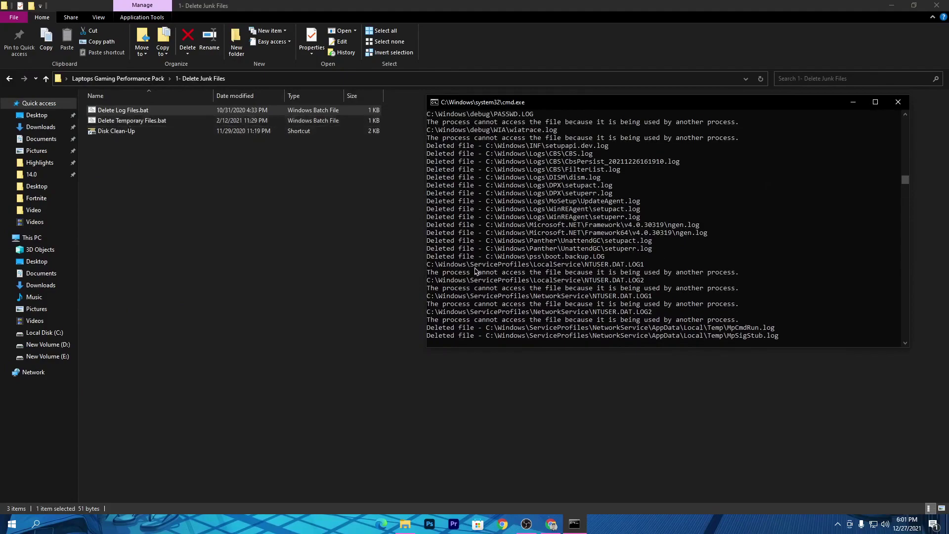
# Step: Run Delete Temporary Files.bat, then return to the performance pack folder
pyautogui.doubleClick(132, 120)
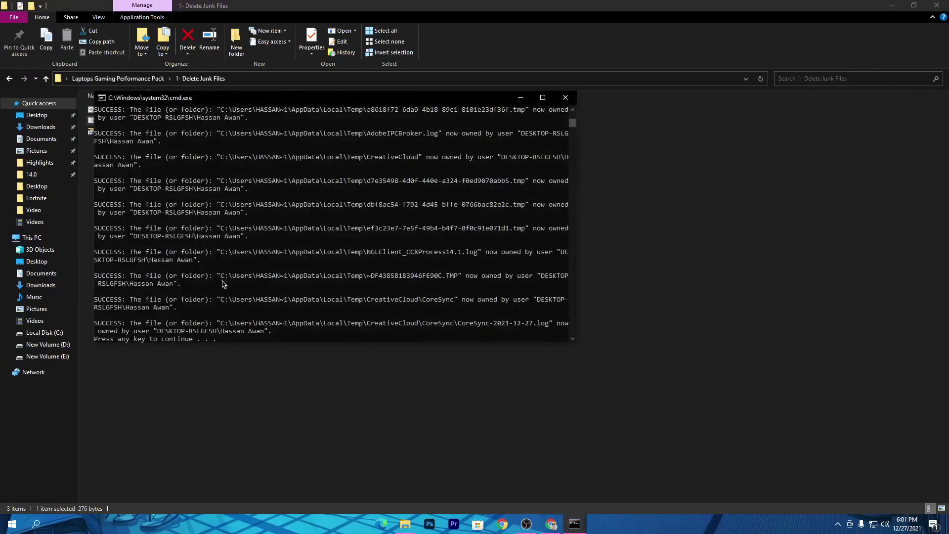
pyautogui.press('Return')
pyautogui.doubleClick(153, 122)
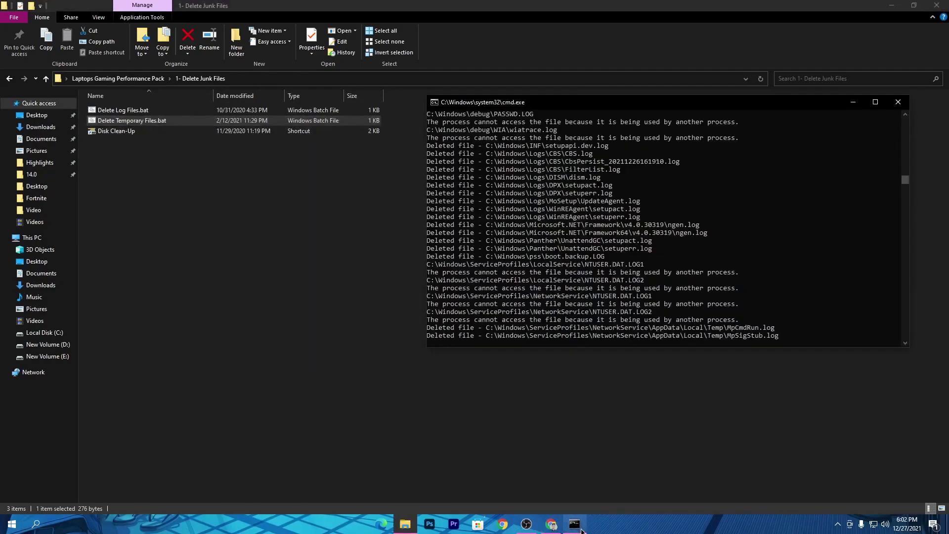
pyautogui.click(574, 317)
pyautogui.rightClick(535, 309)
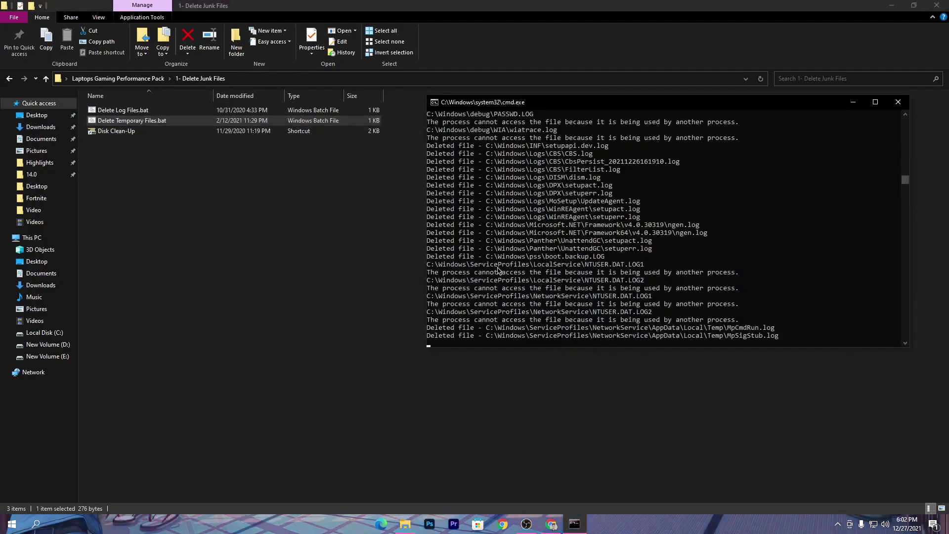
pyautogui.click(118, 78)
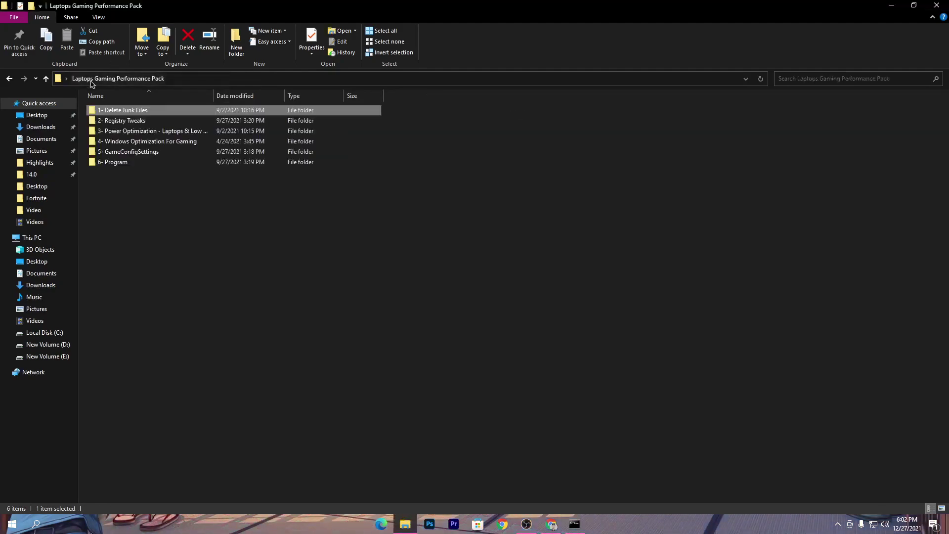
# Step: Merge Laptops Performance Boost.reg from 2- Registry Tweaks into the registry and go back up
pyautogui.click(575, 524)
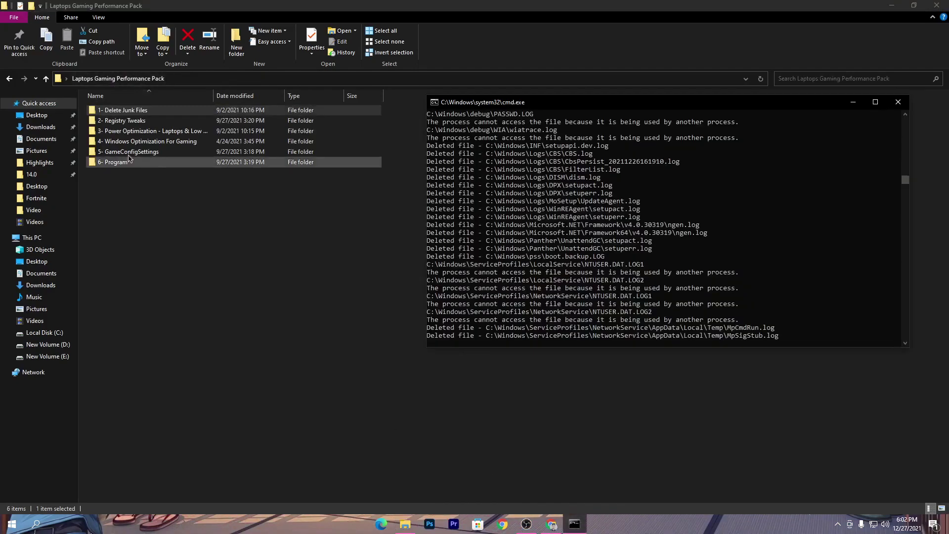
pyautogui.doubleClick(132, 121)
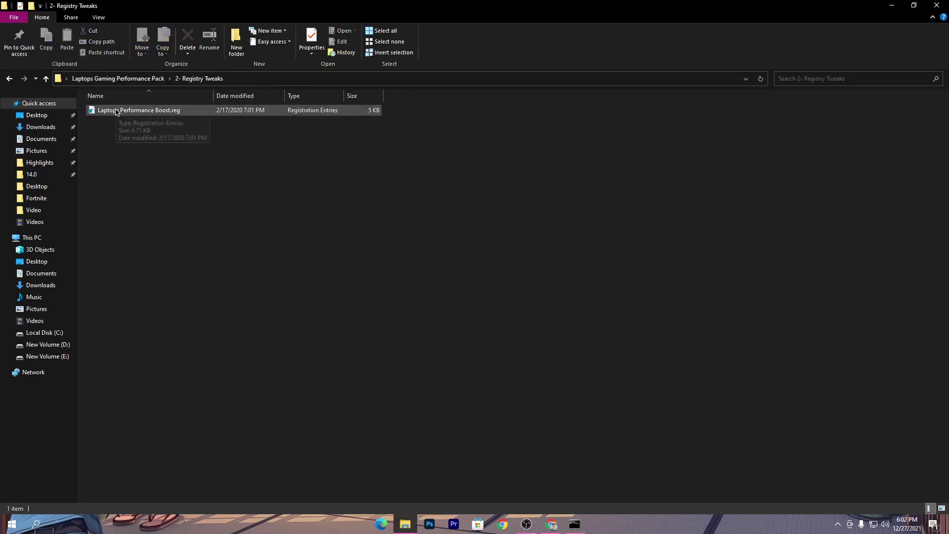
pyautogui.doubleClick(144, 114)
pyautogui.click(549, 276)
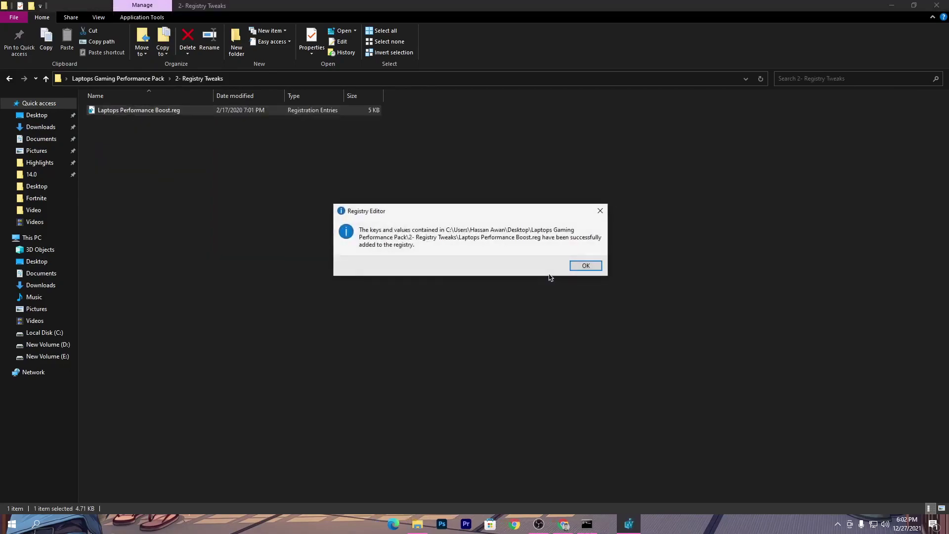
pyautogui.click(587, 265)
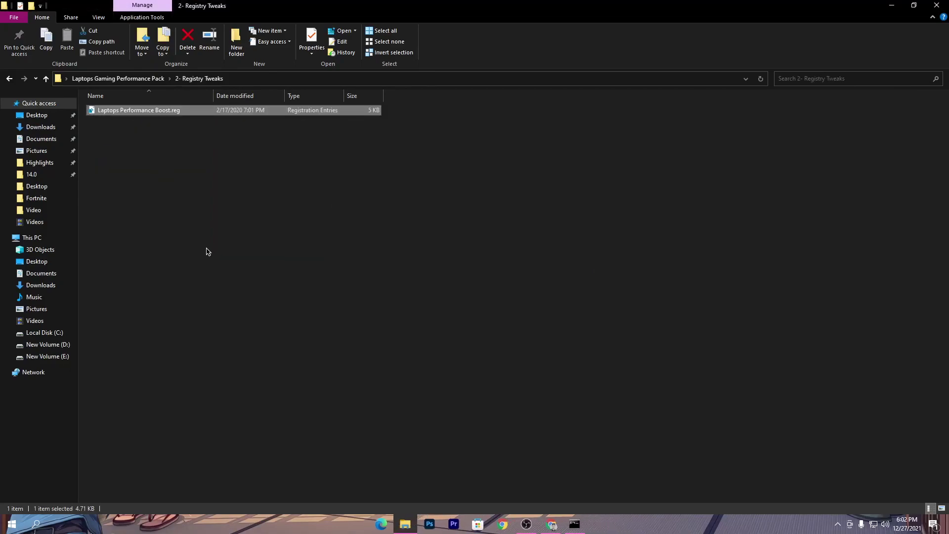
pyautogui.press('BackSpace')
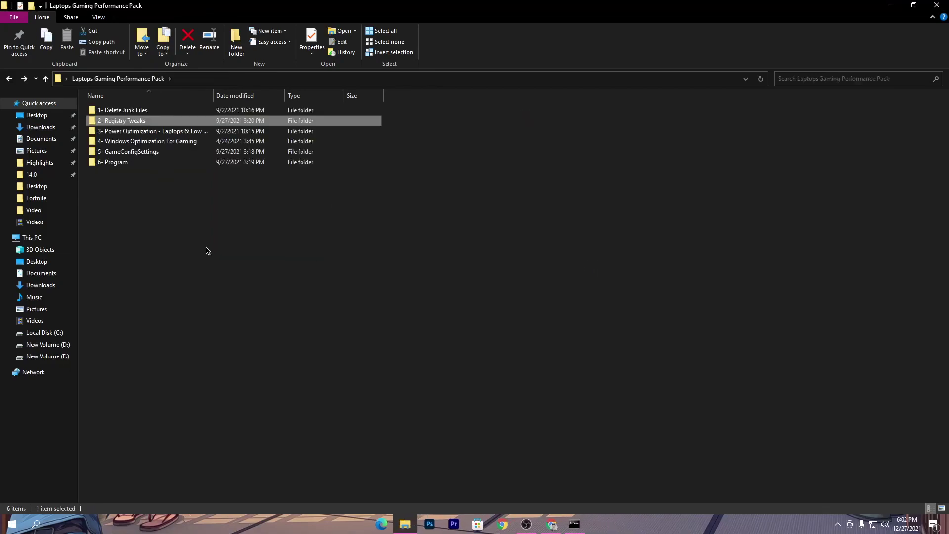
# Step: Merge Disable Power Throttling.reg from 3- Power Optimization into the registry
pyautogui.doubleClick(185, 132)
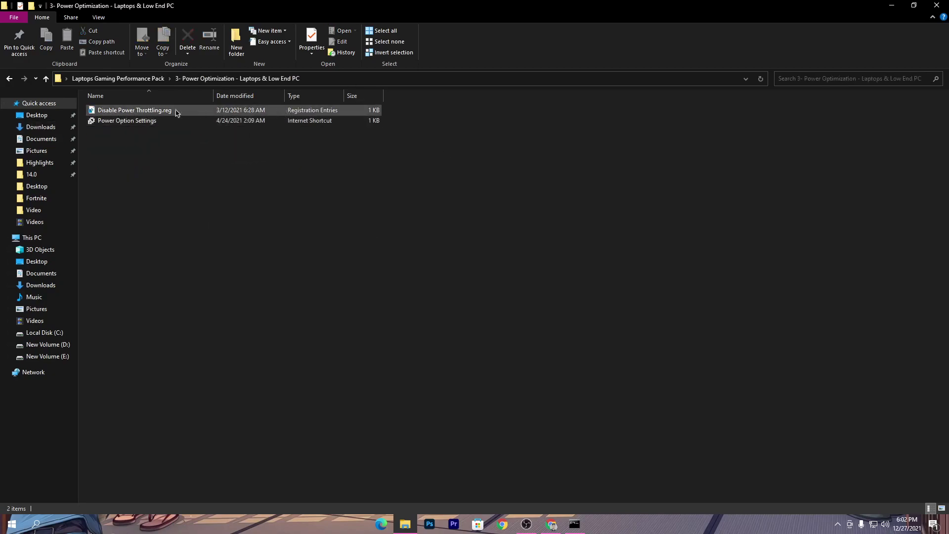
pyautogui.doubleClick(130, 110)
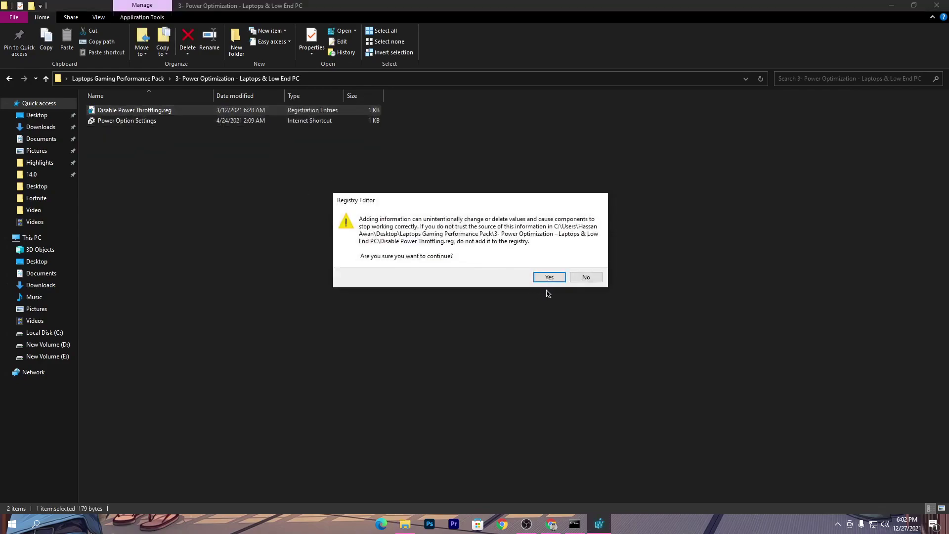
pyautogui.click(554, 276)
pyautogui.click(584, 266)
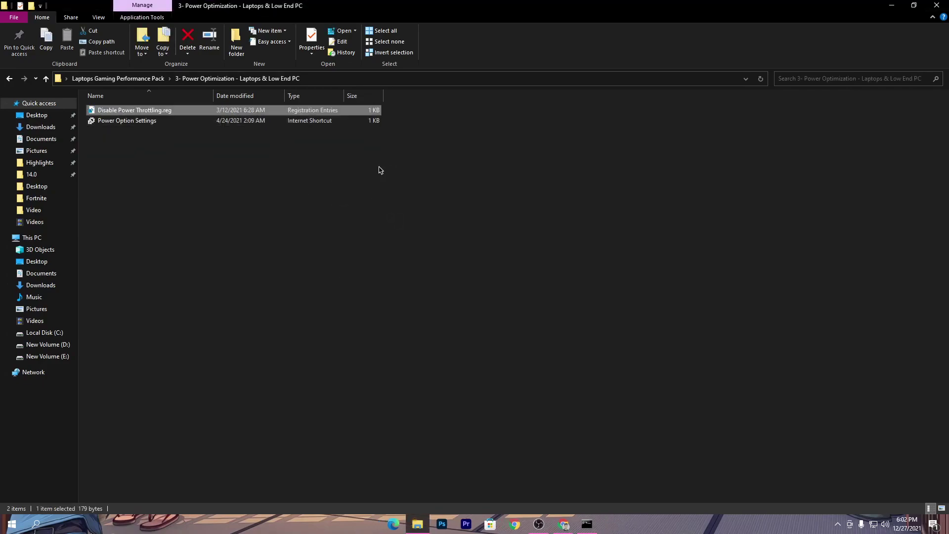
# Step: Review the power plans in Power & sleep settings, then close Settings
pyautogui.doubleClick(143, 121)
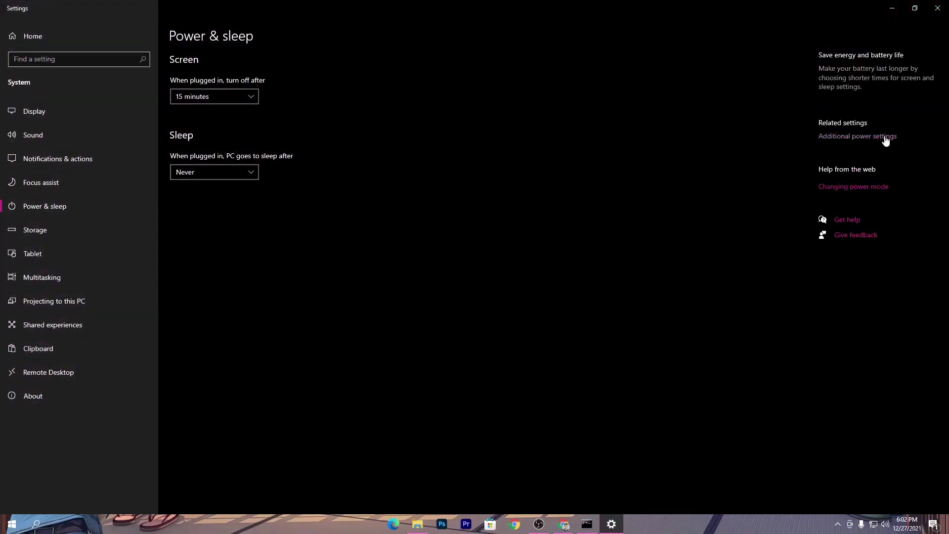
pyautogui.click(884, 138)
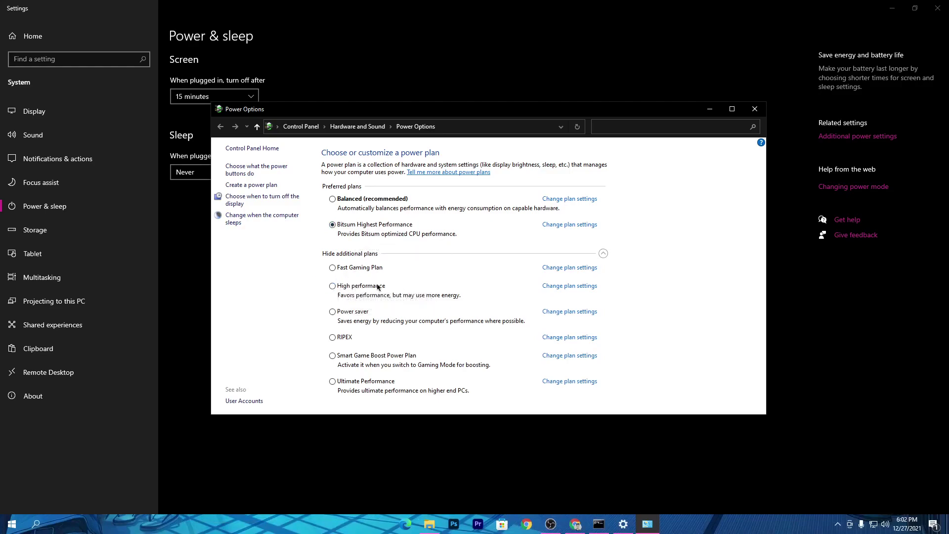
pyautogui.click(754, 109)
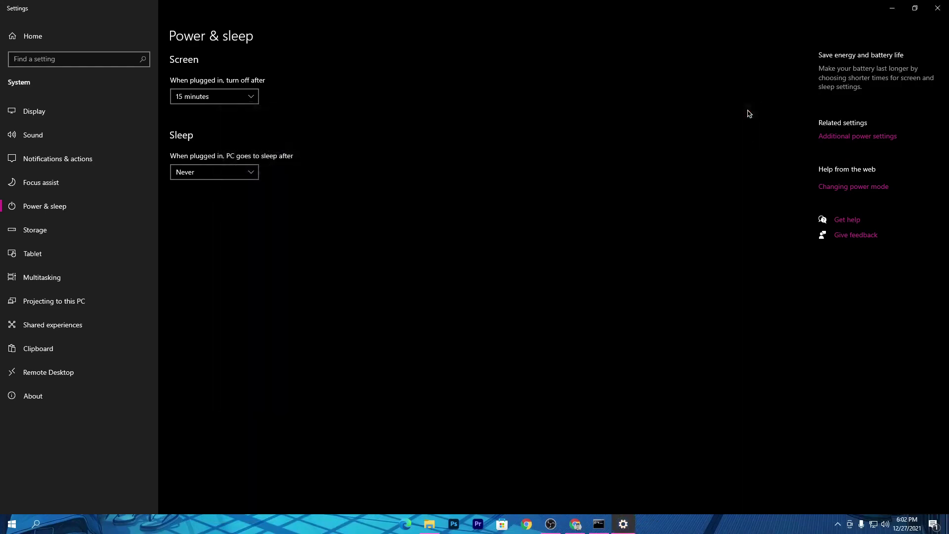
pyautogui.click(937, 8)
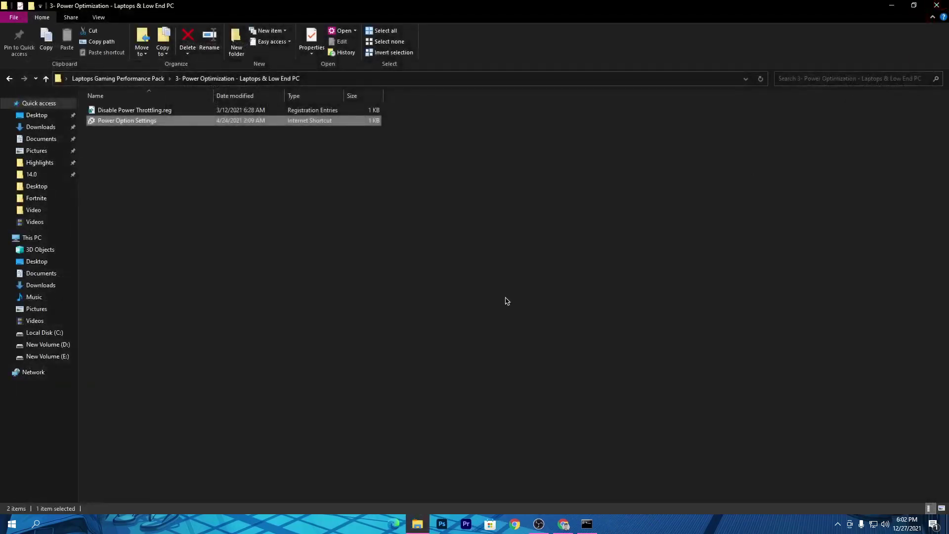
# Step: Return to the pack's top folder and close the finished junk-cleanup console
pyautogui.press('BackSpace')
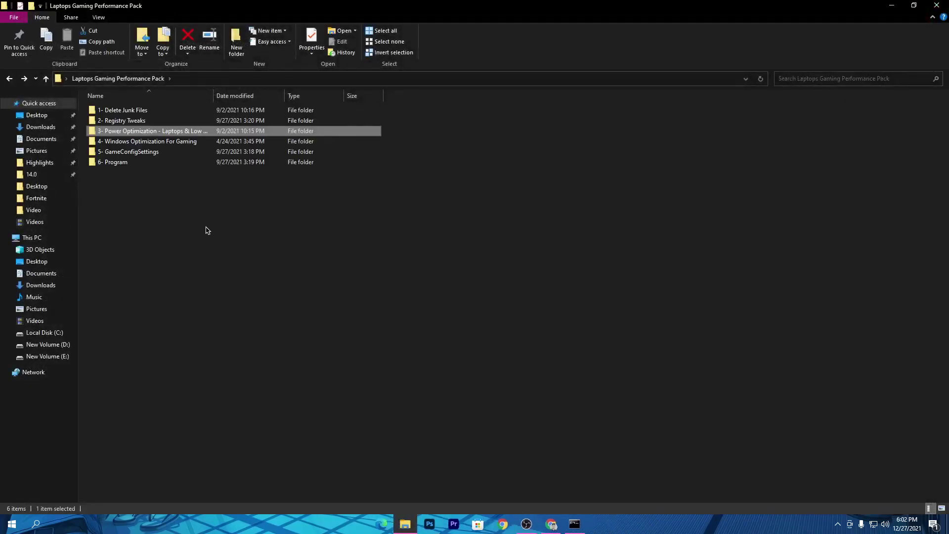
pyautogui.click(575, 524)
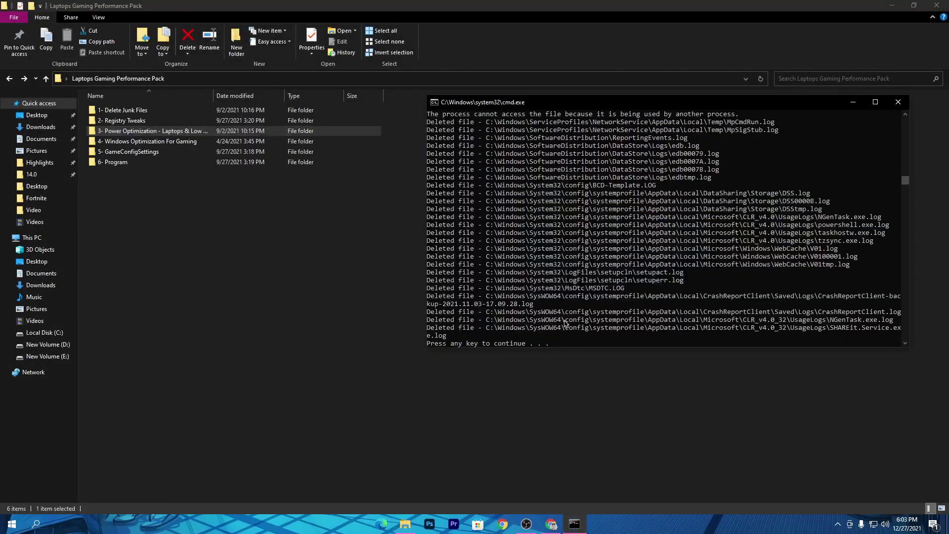
pyautogui.moveTo(534, 105); pyautogui.dragTo(403, 96)
pyautogui.press('Return')
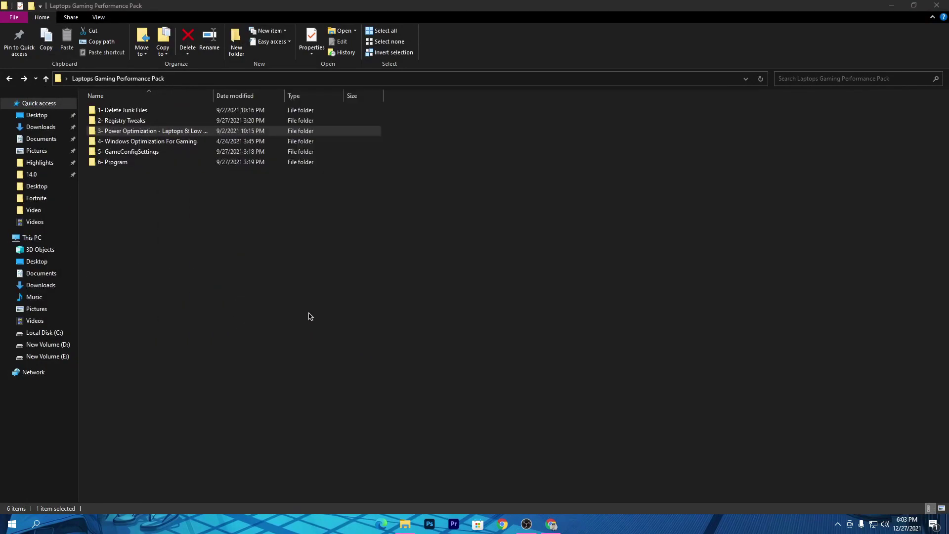
# Step: Open Background Apps (Turn off) in folder 4, verify background apps are off, and close Settings
pyautogui.doubleClick(129, 142)
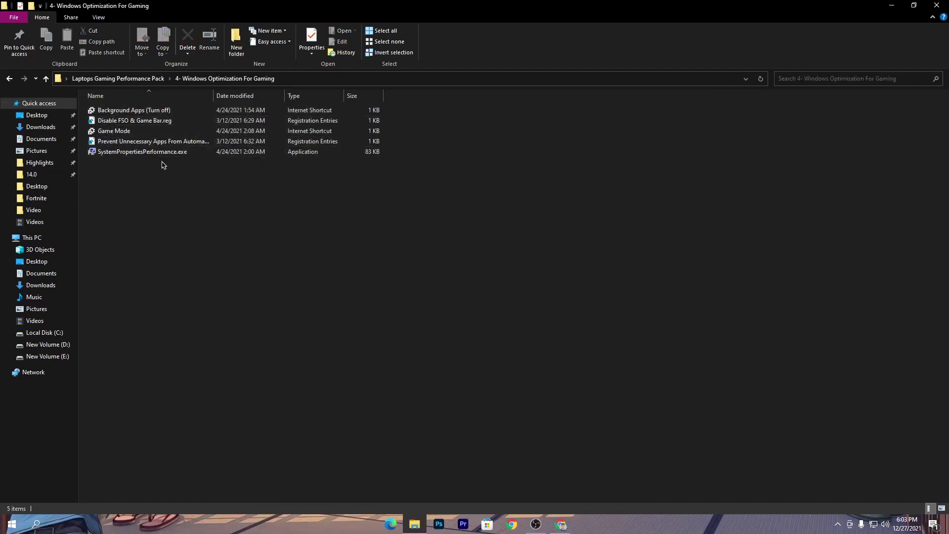
pyautogui.doubleClick(135, 112)
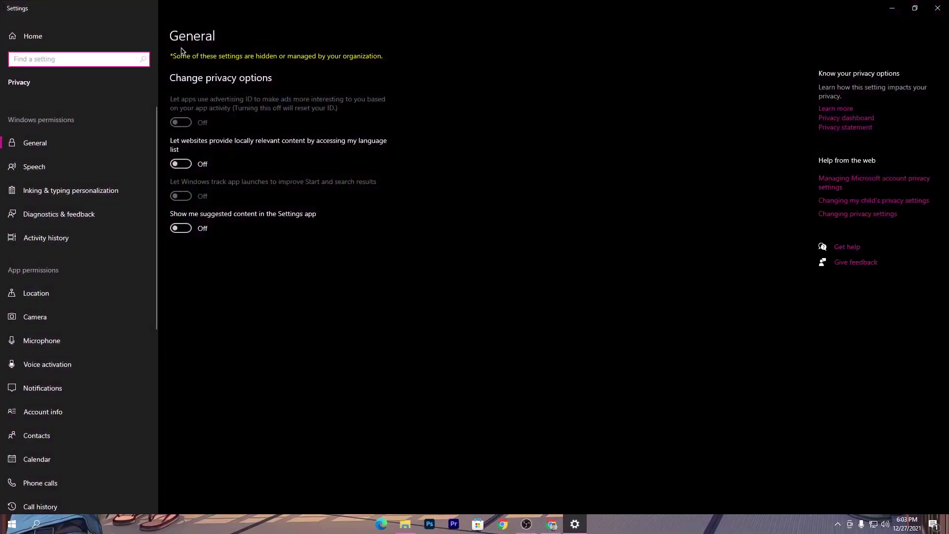
pyautogui.scroll(-7, 117, 267)
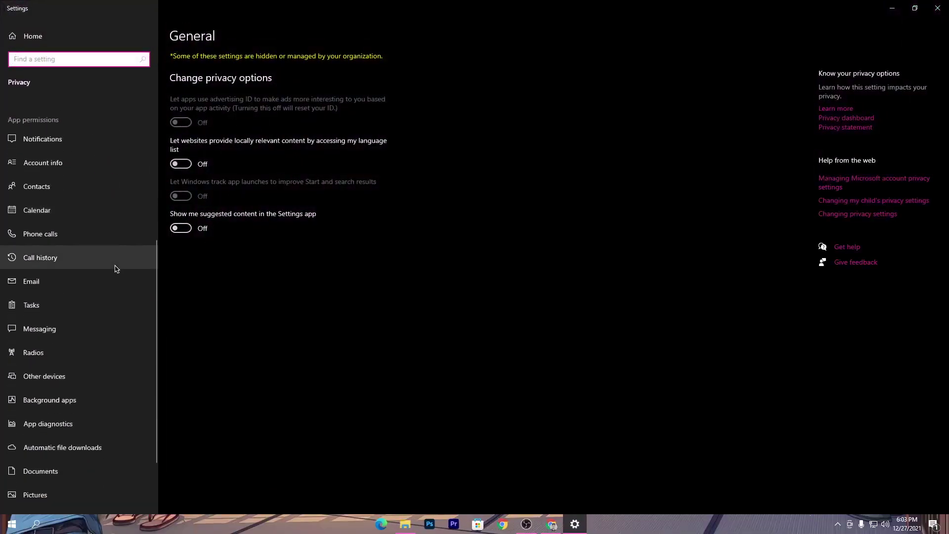
pyautogui.click(43, 318)
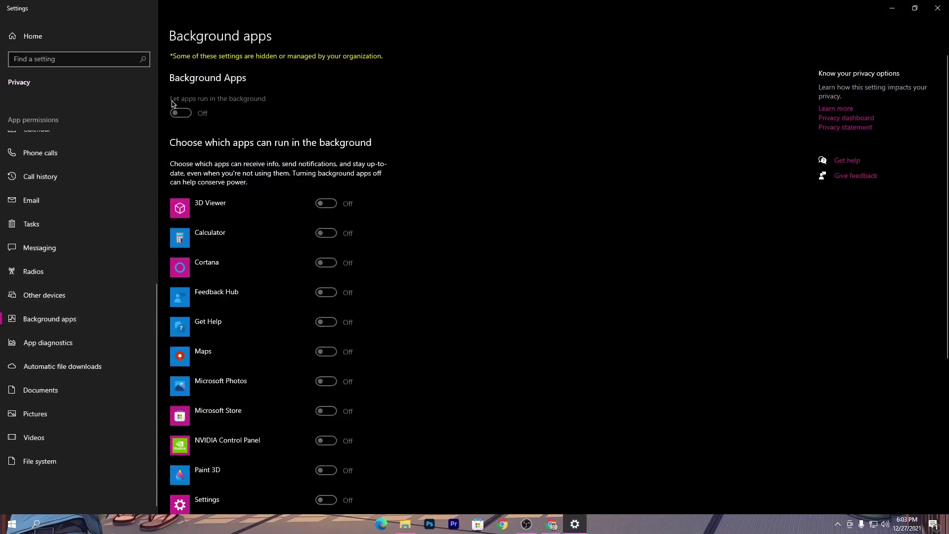
pyautogui.click(937, 8)
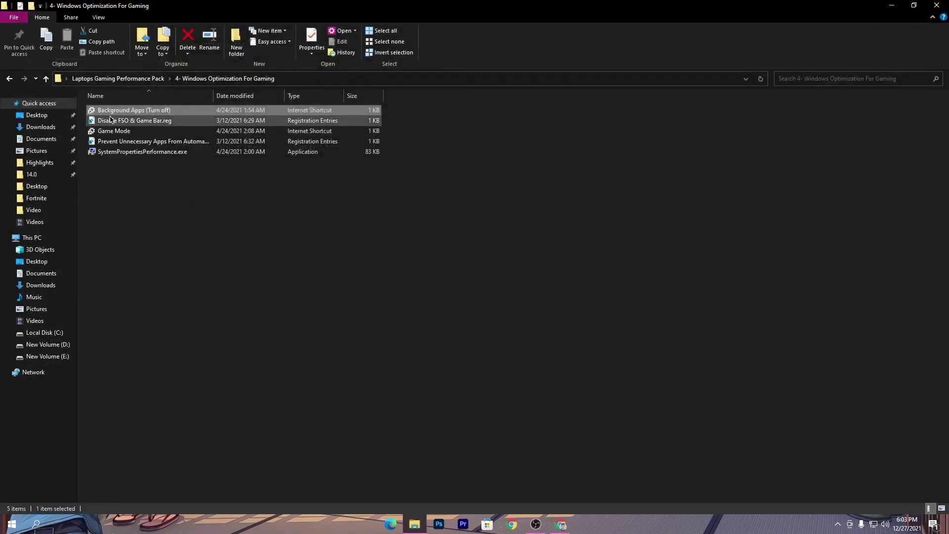
# Step: Merge the 'Disable FSO & Game Bar.reg' tweak into the registry and acknowledge the success message
pyautogui.doubleClick(147, 124)
pyautogui.click(549, 276)
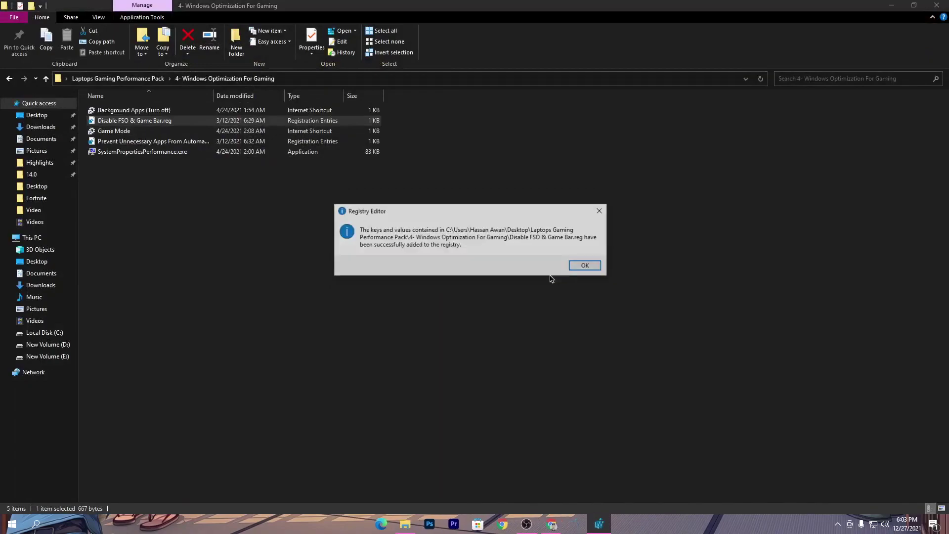
pyautogui.click(588, 267)
# Step: Confirm Game Mode is on, start a Windows Update check under Update & Security, then close Settings
pyautogui.doubleClick(124, 131)
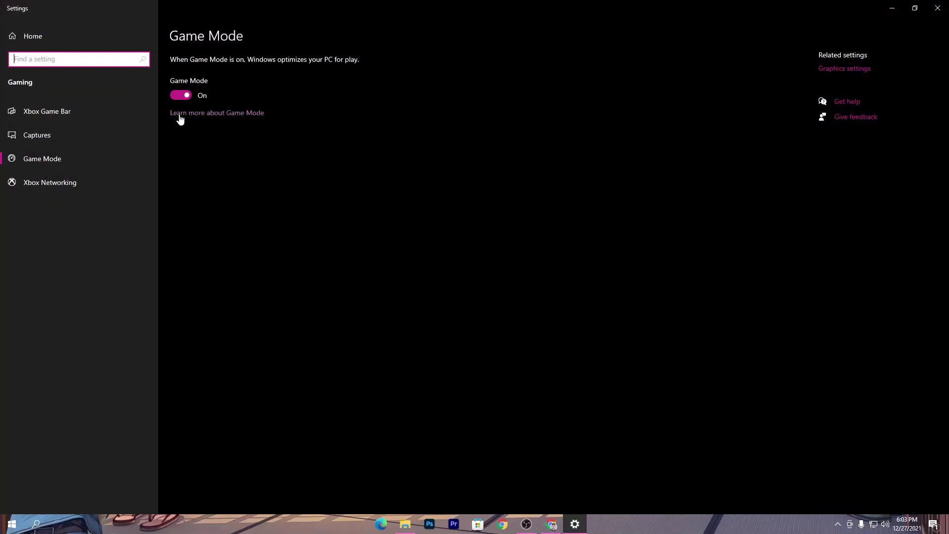
pyautogui.click(33, 37)
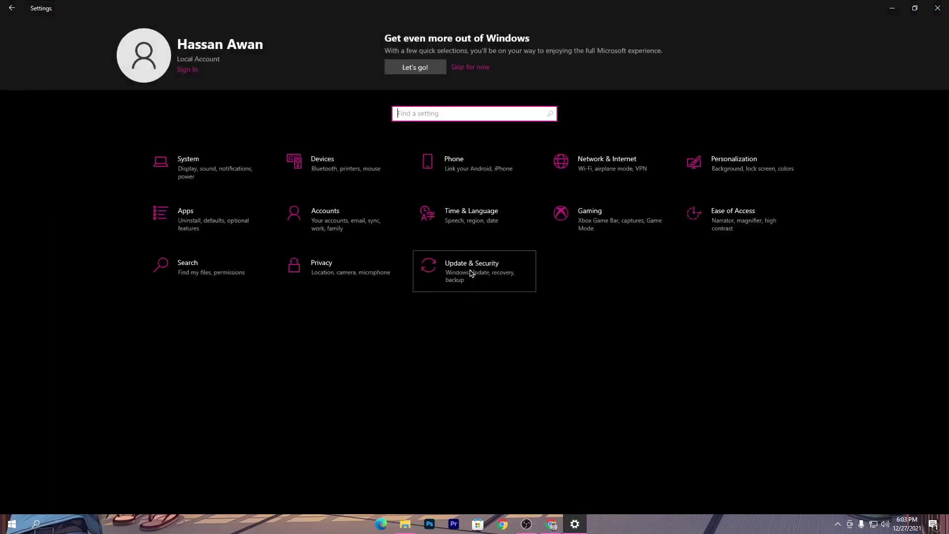
pyautogui.click(471, 273)
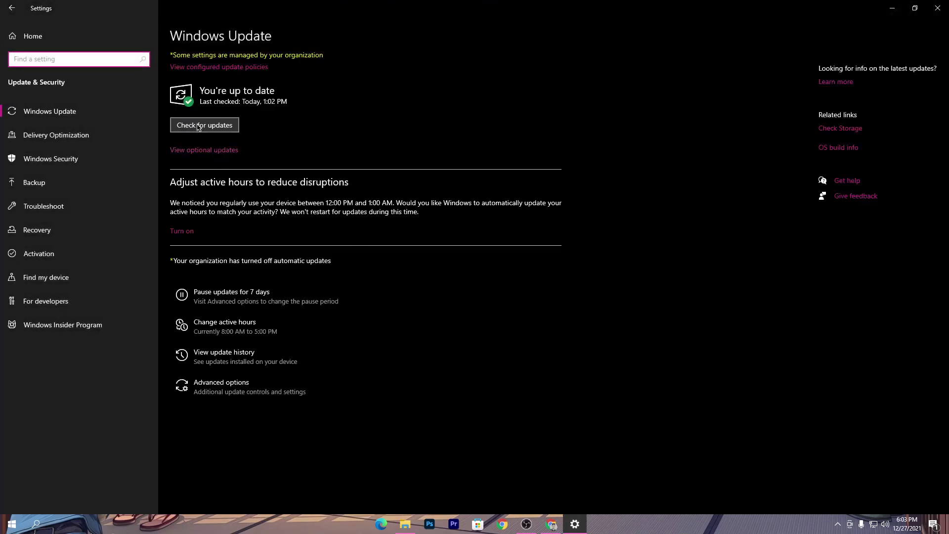
pyautogui.click(225, 130)
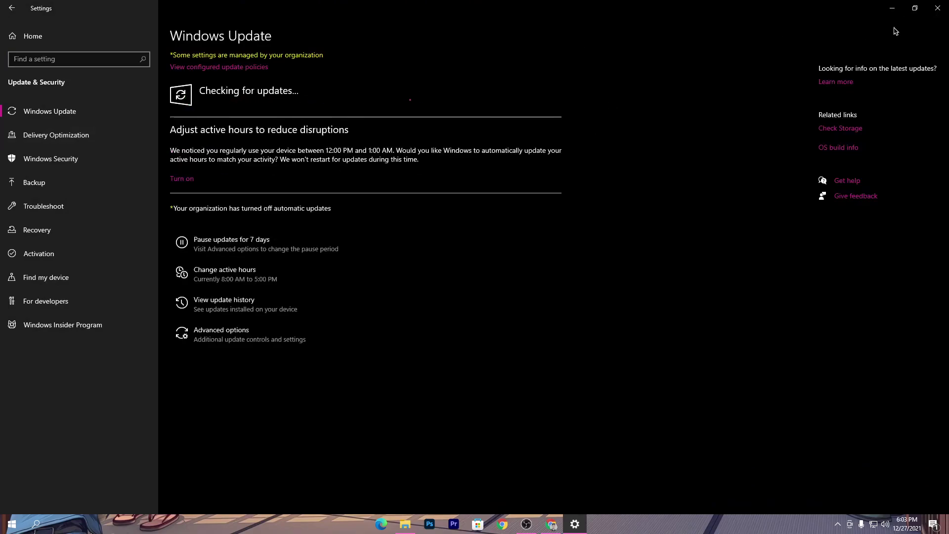
pyautogui.click(937, 8)
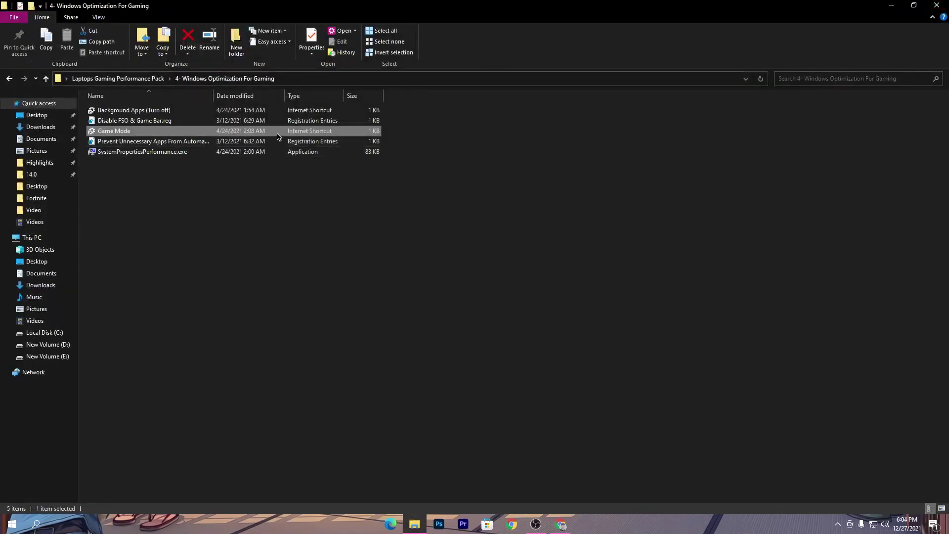
# Step: Merge the 'Prevent Unnecessary Apps From Automatically Starting' registry tweak and acknowledge the confirmation
pyautogui.doubleClick(124, 142)
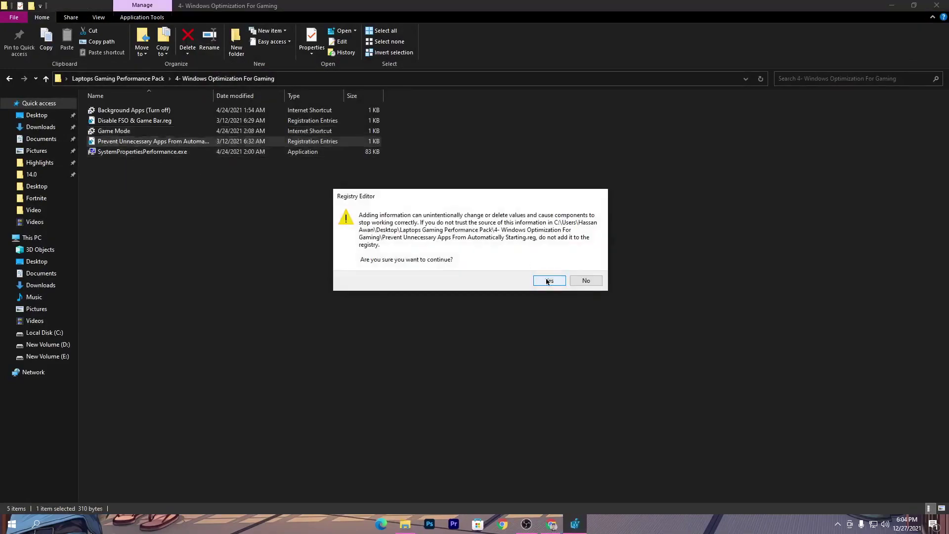
pyautogui.click(548, 281)
pyautogui.click(587, 267)
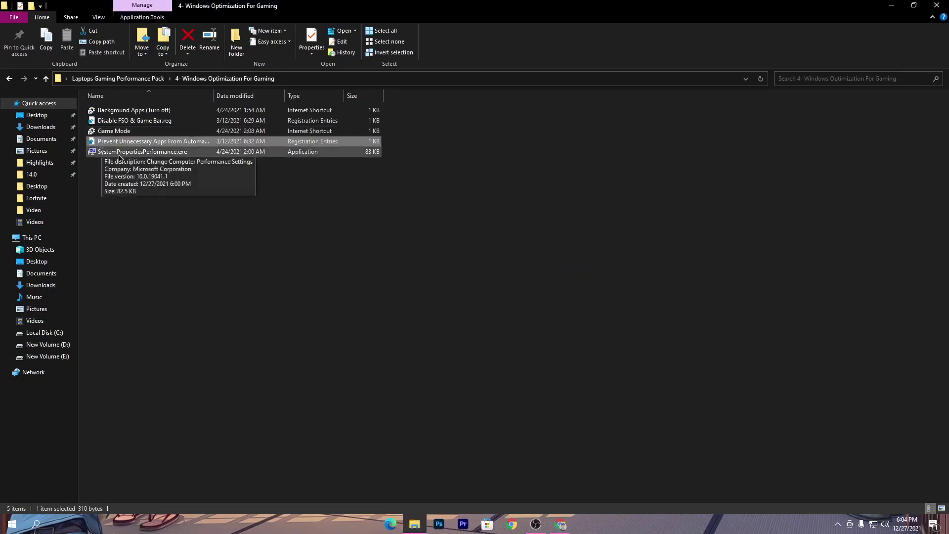
# Step: Set visual effects to 'Adjust for best performance' in SystemPropertiesPerformance.exe, then close Performance Options
pyautogui.doubleClick(178, 154)
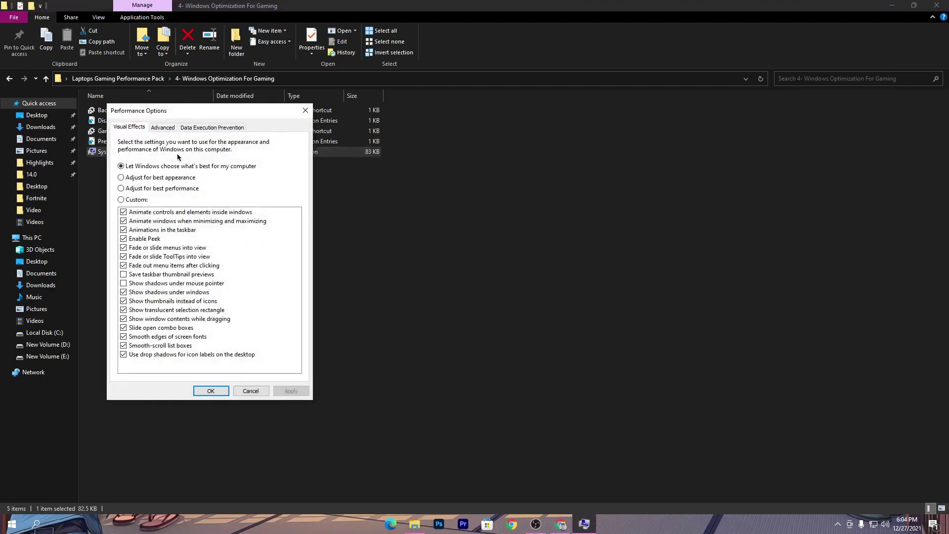
pyautogui.click(121, 188)
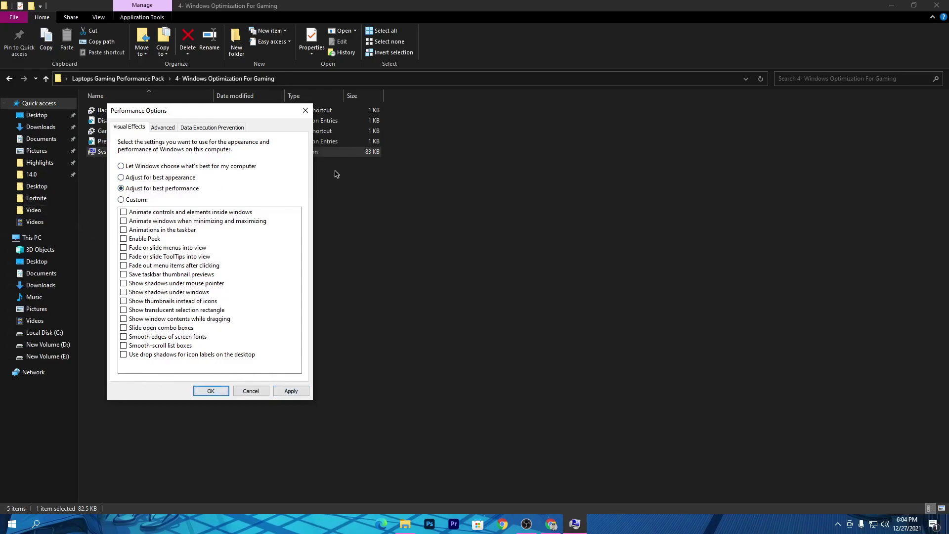
pyautogui.click(305, 110)
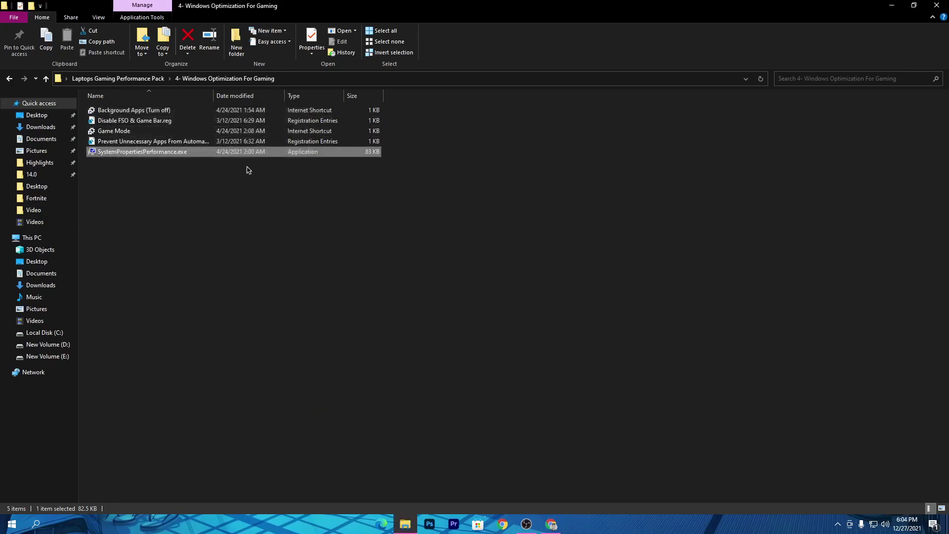
# Step: Browse into '5- GameConfigSettings' to view its Low End and MED End Laptops-PC folders, then return to the pack folder
pyautogui.click(116, 79)
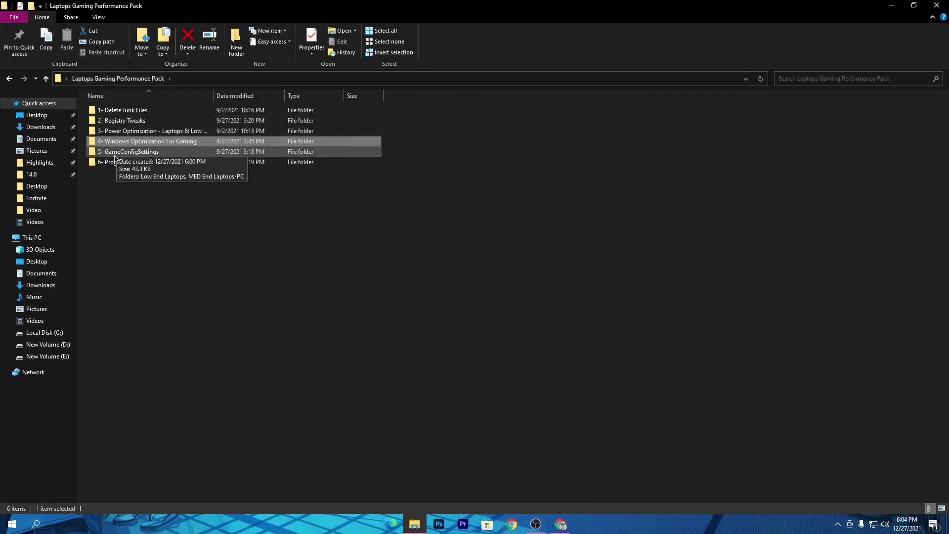
pyautogui.doubleClick(166, 154)
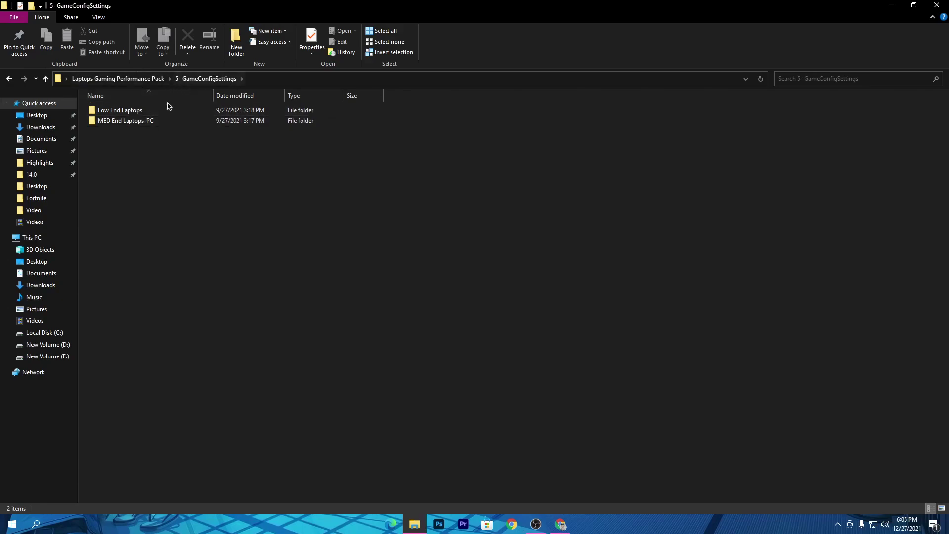
pyautogui.click(112, 80)
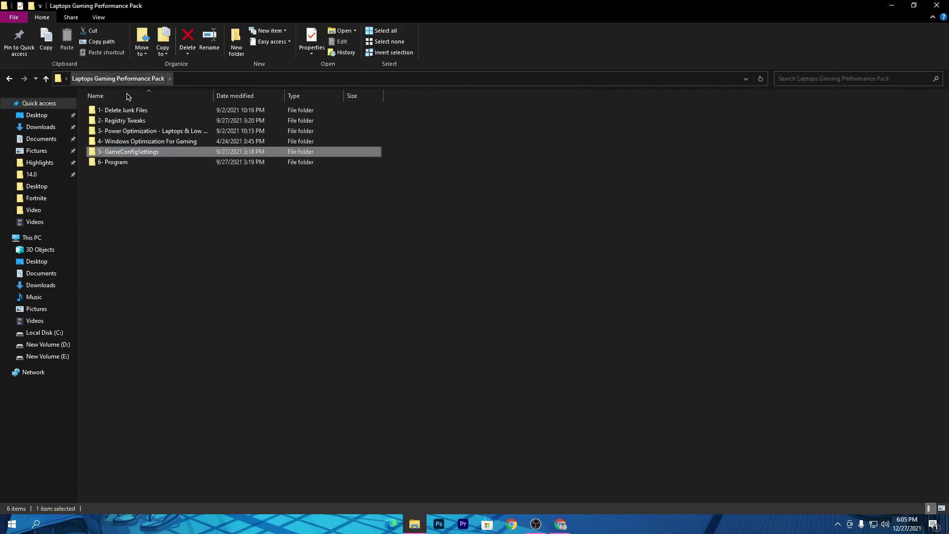
# Step: Open the '6- Program' folder containing setfsb_2_2_134_98.zip
pyautogui.doubleClick(108, 163)
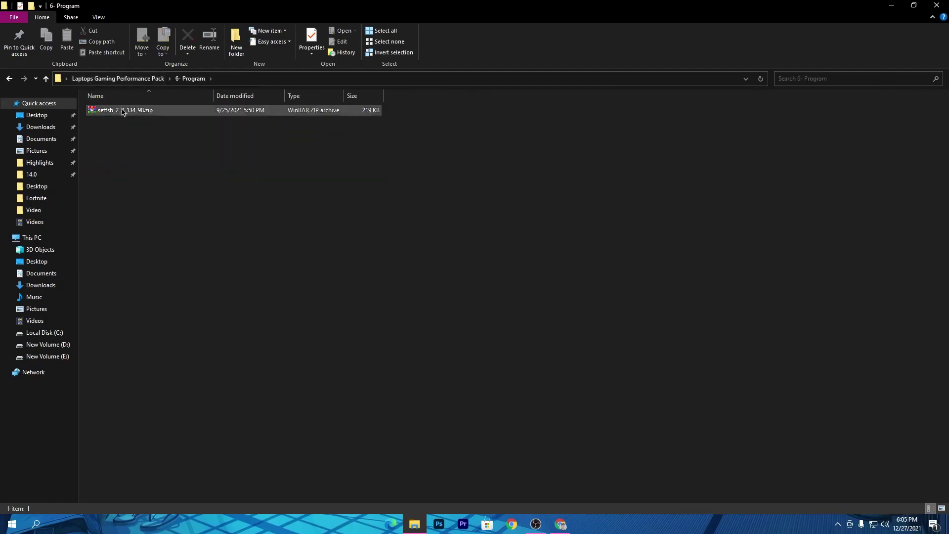